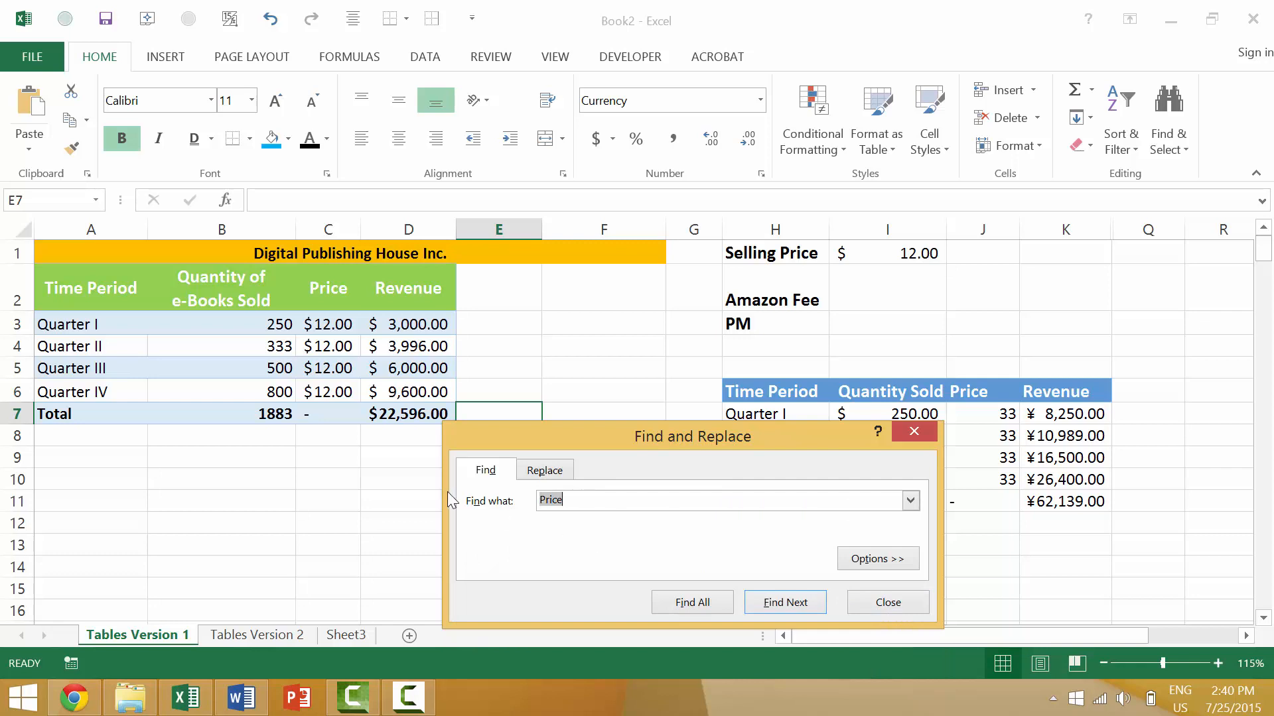
left_click(544, 474)
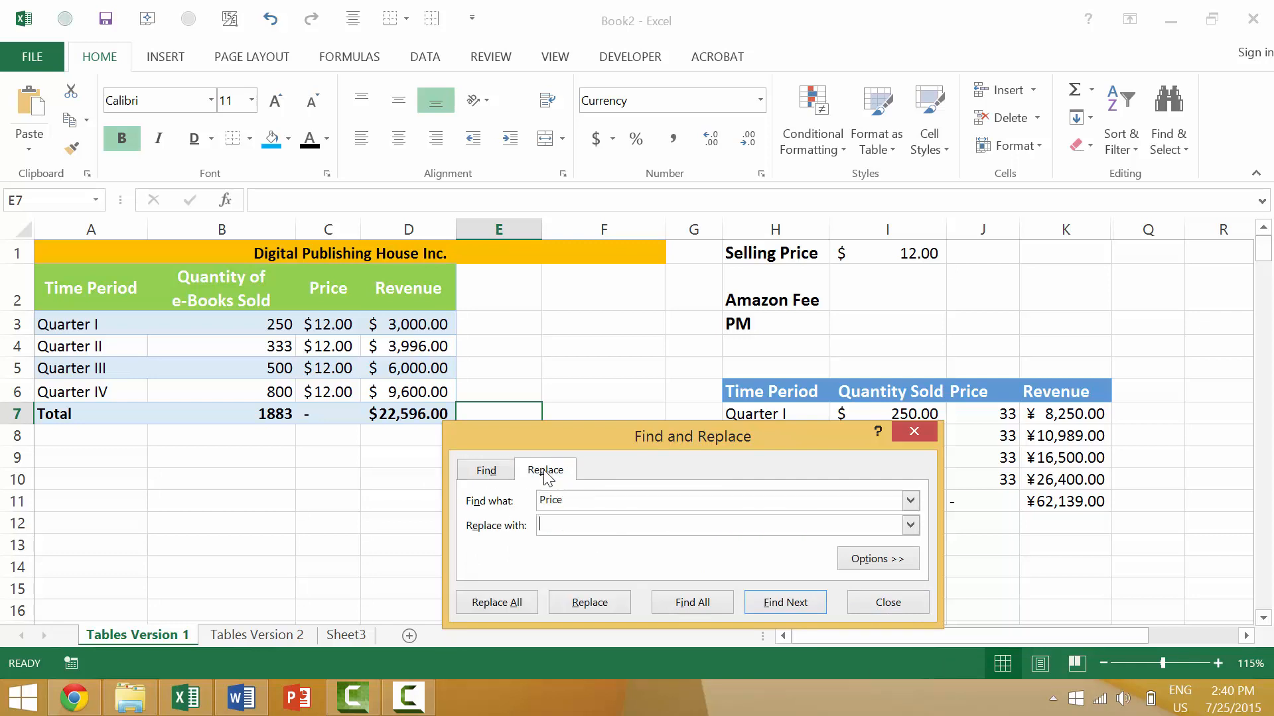
left_click(498, 472)
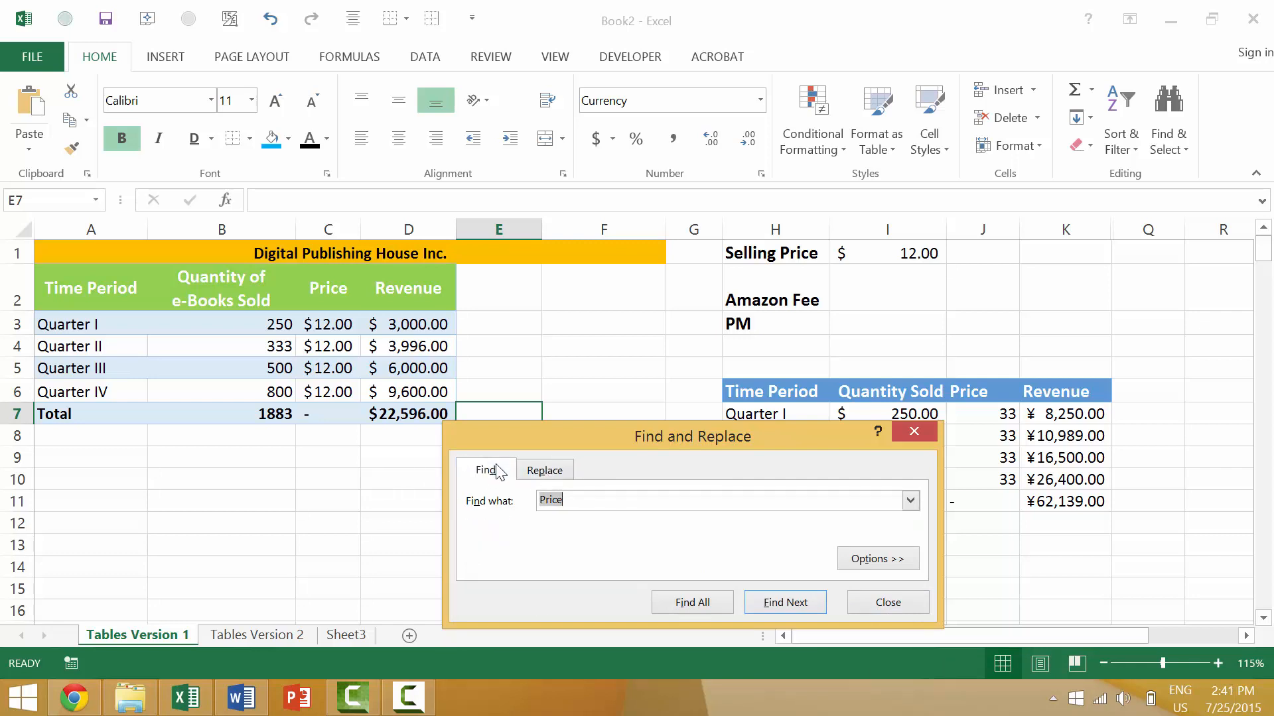
left_click(536, 471)
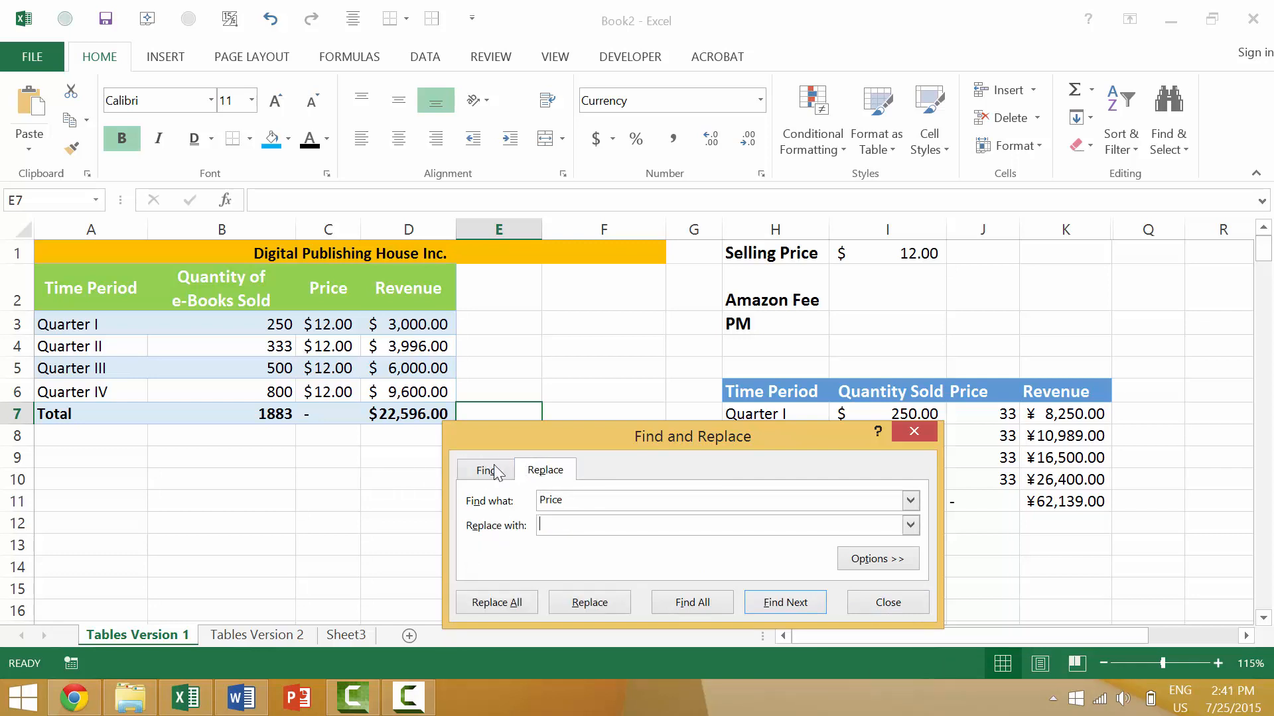
left_click(916, 430)
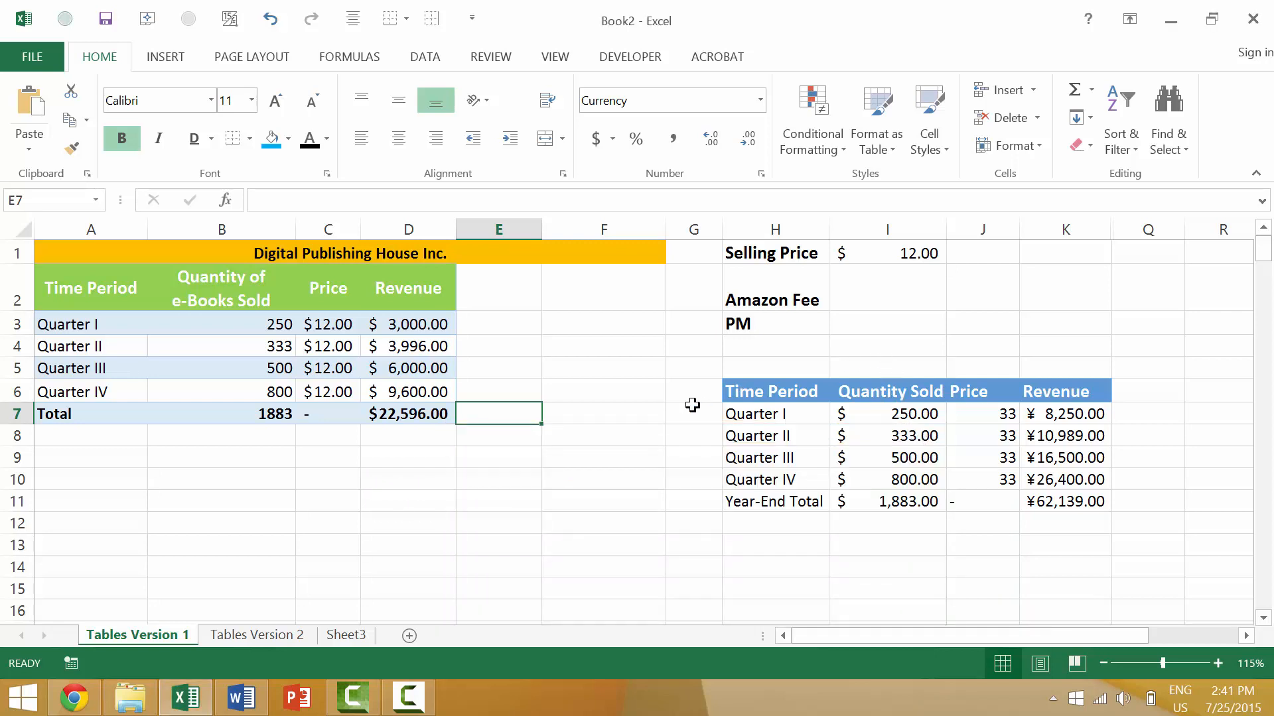
key("ctrl+f")
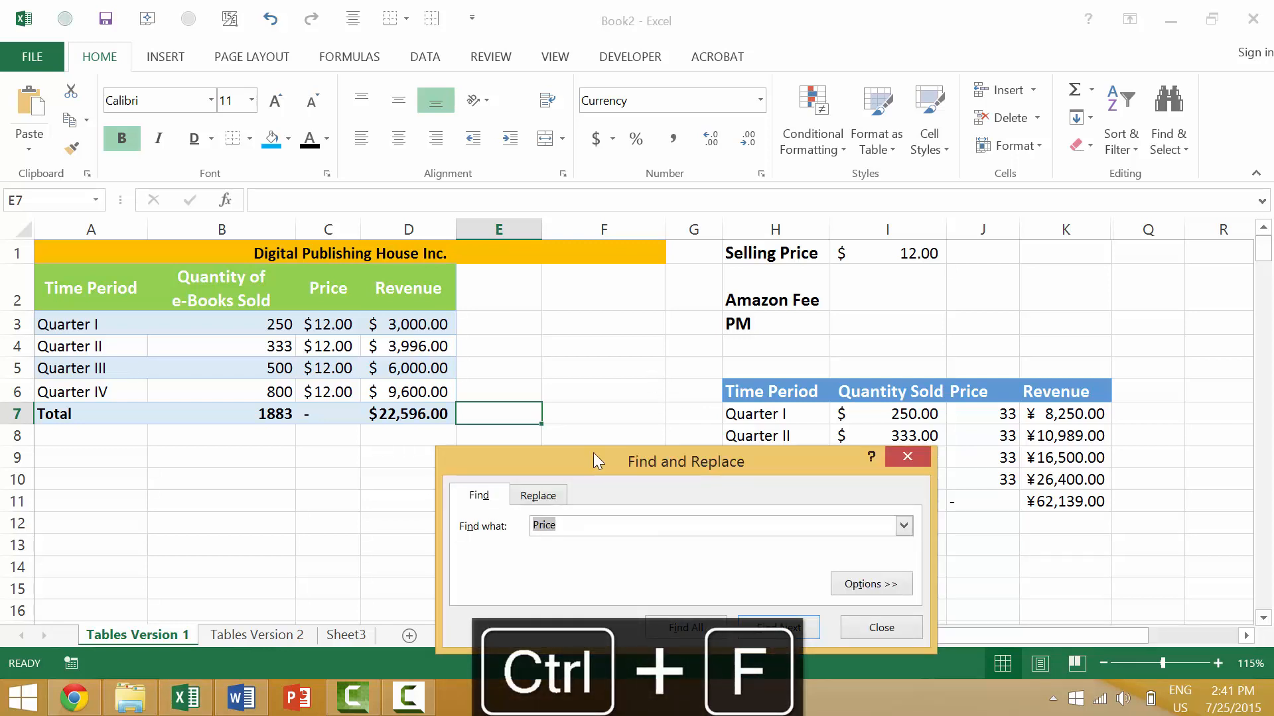
left_click(543, 499)
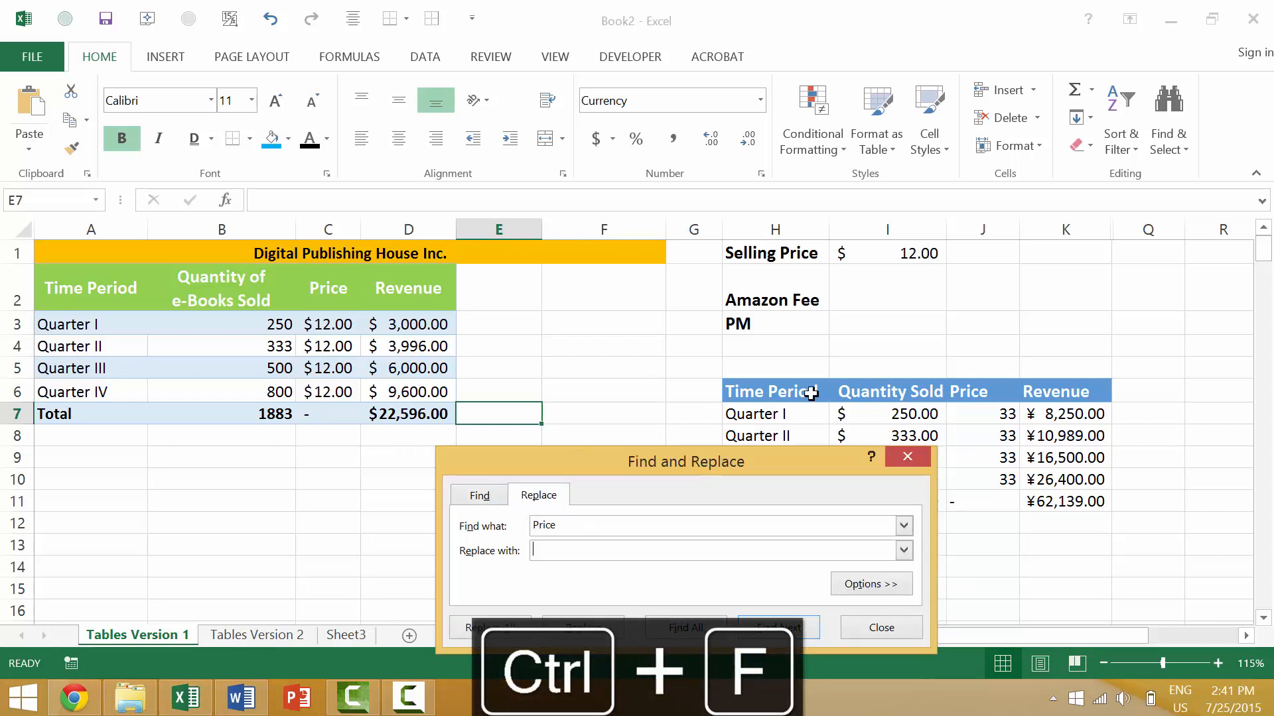
left_click(909, 458)
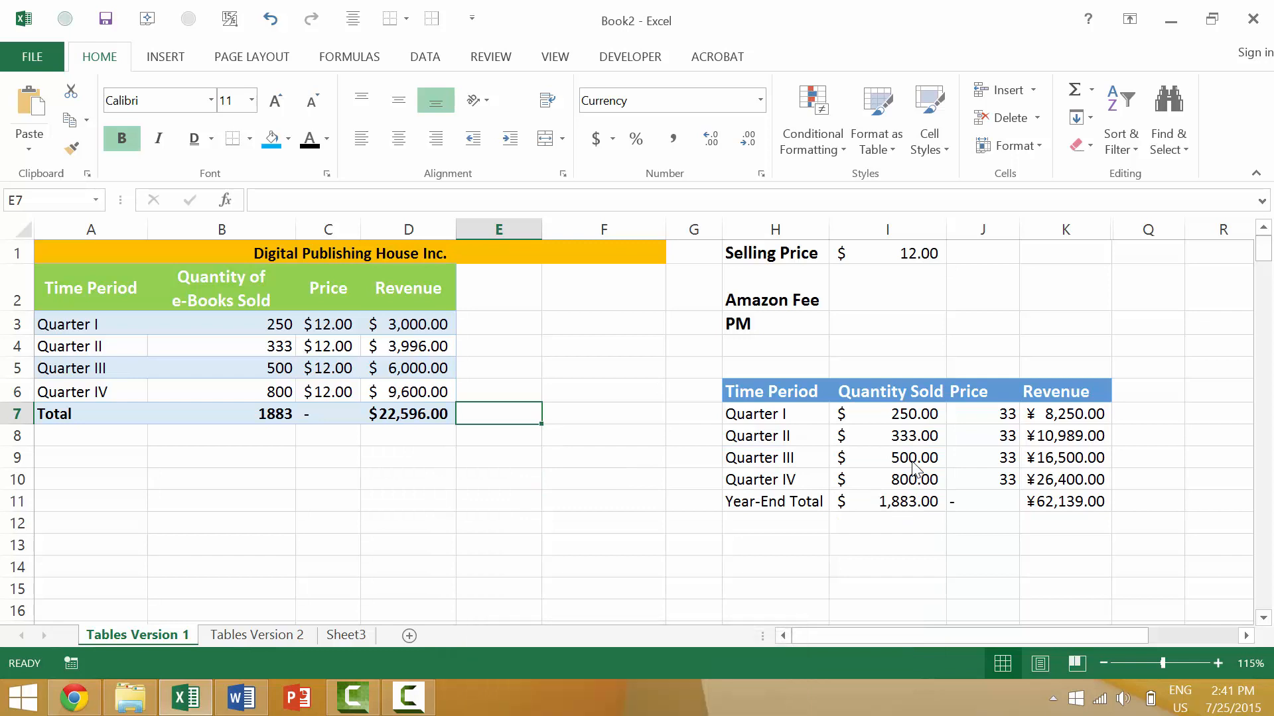
key("ctrl+h")
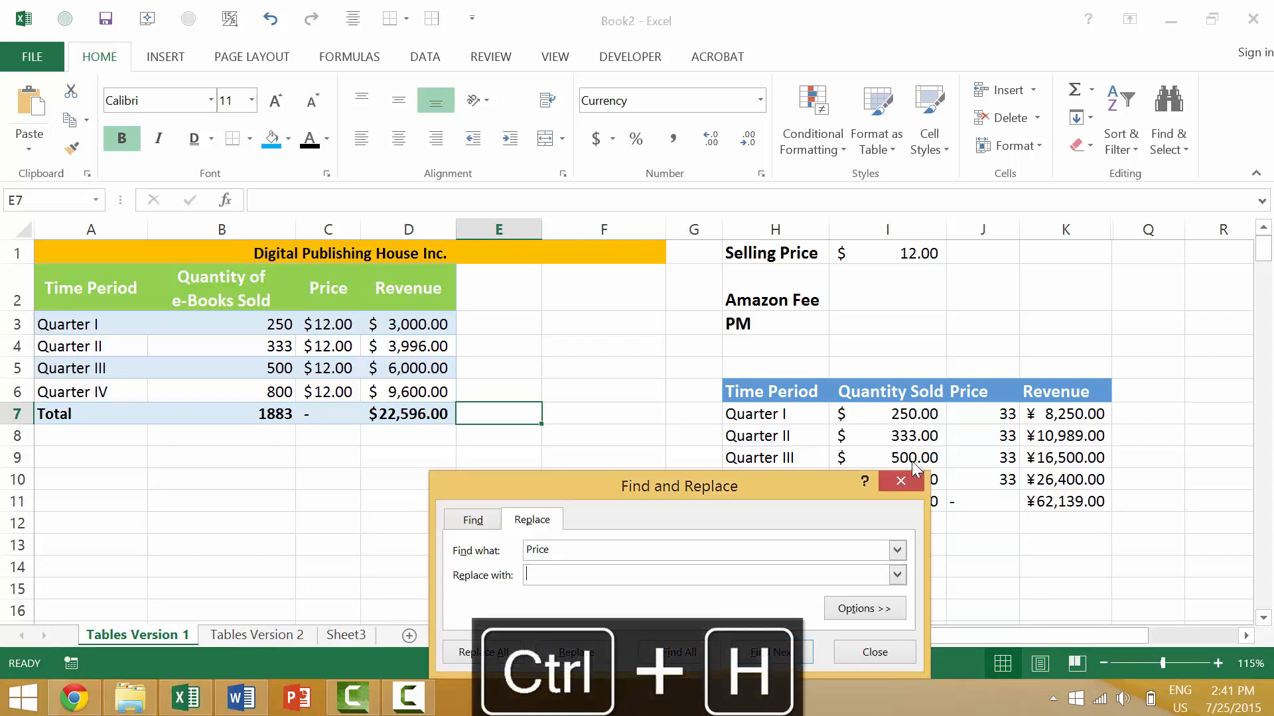
left_click_drag(661, 492, 623, 355)
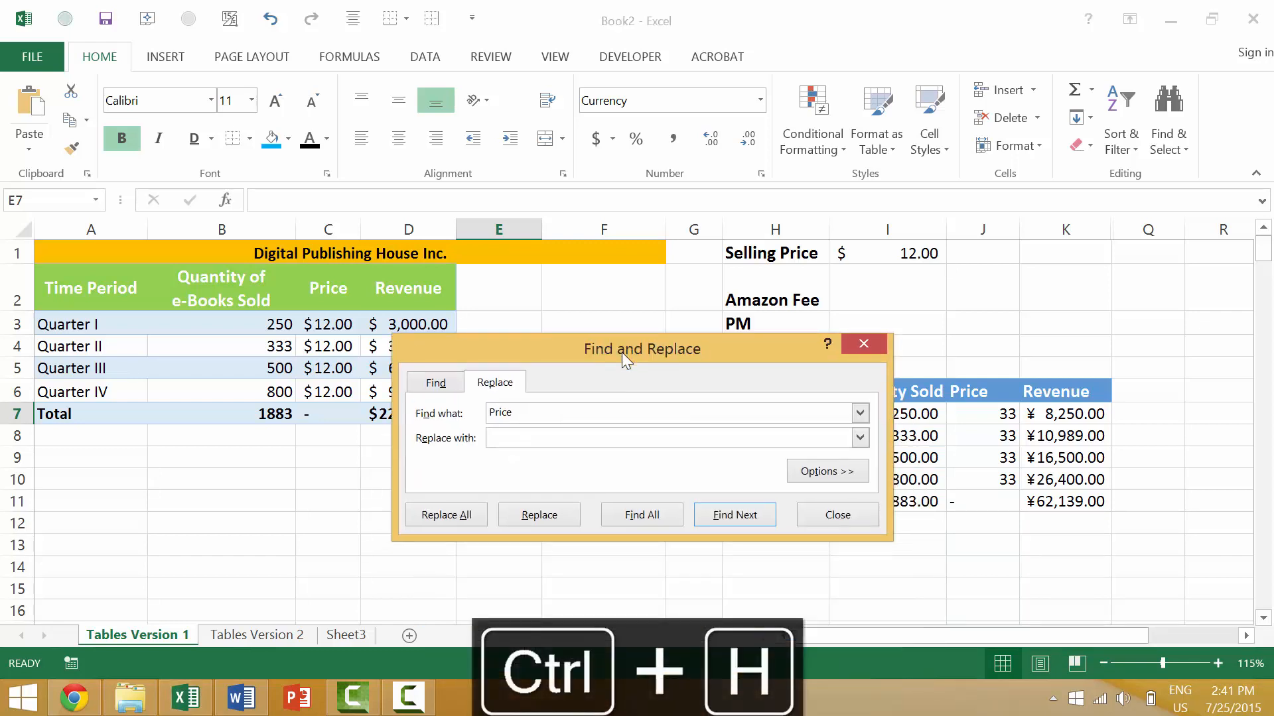
left_click(438, 385)
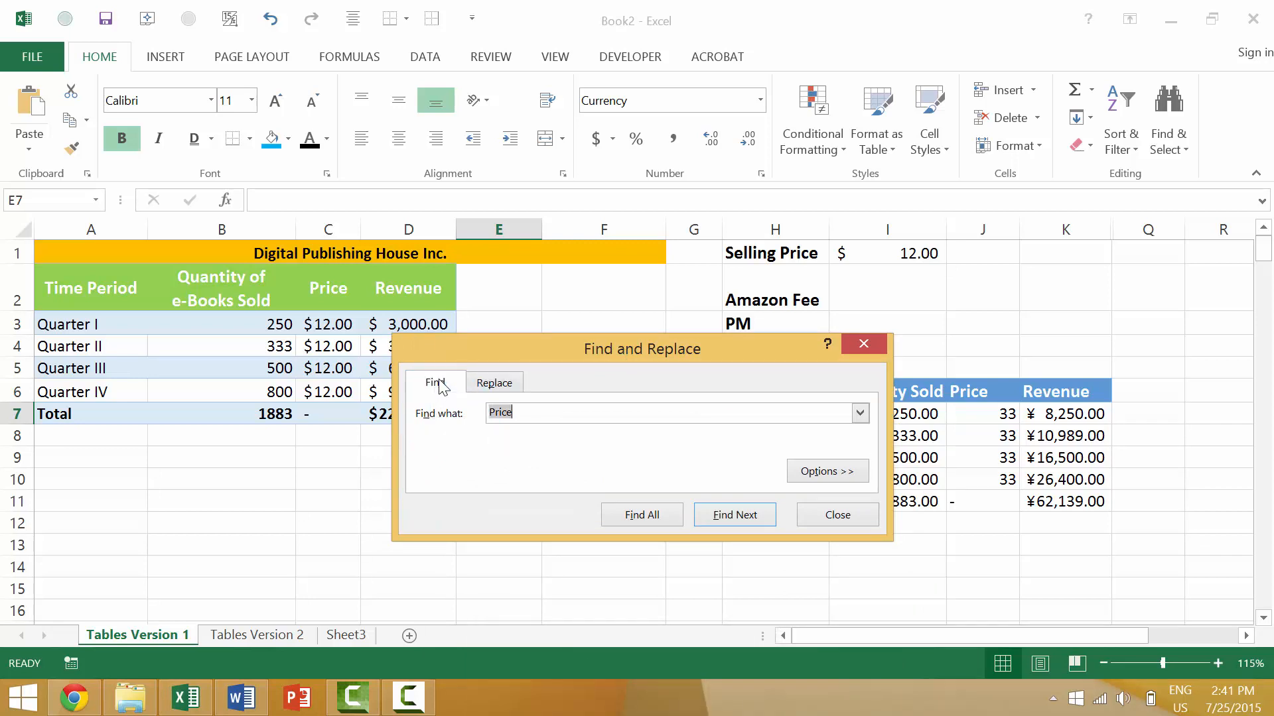
left_click(501, 383)
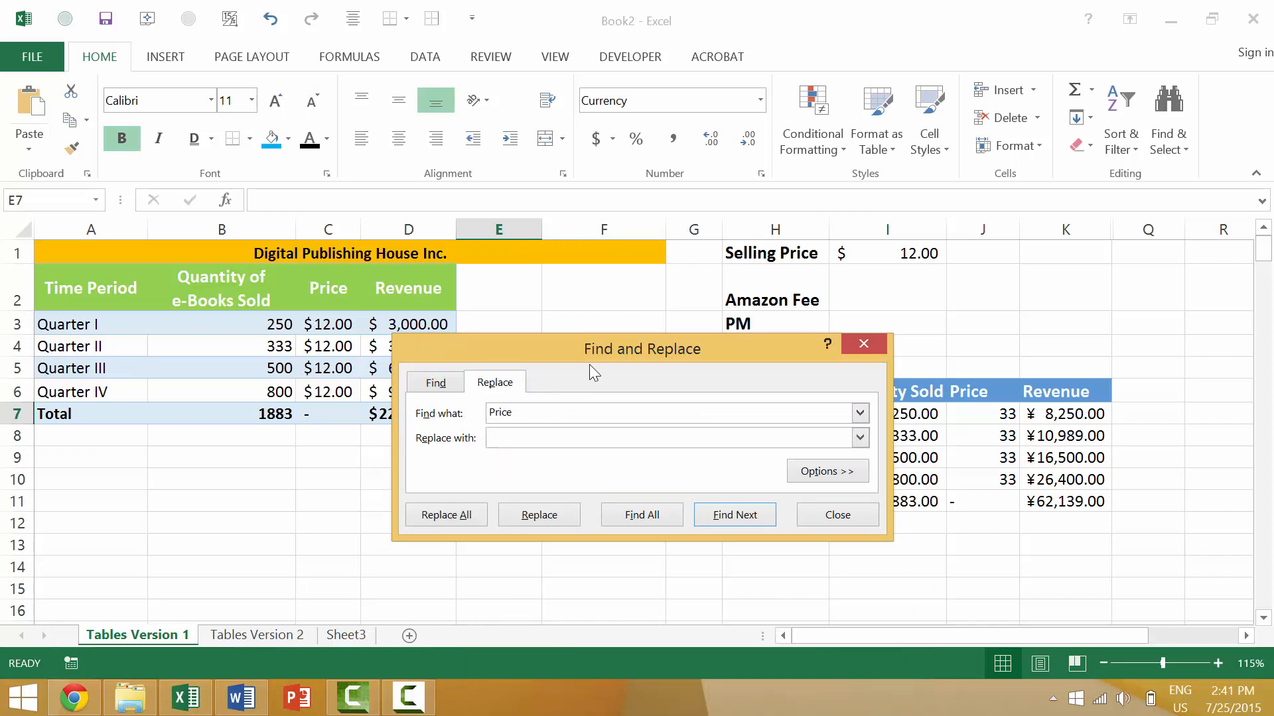
left_click_drag(610, 353, 728, 300)
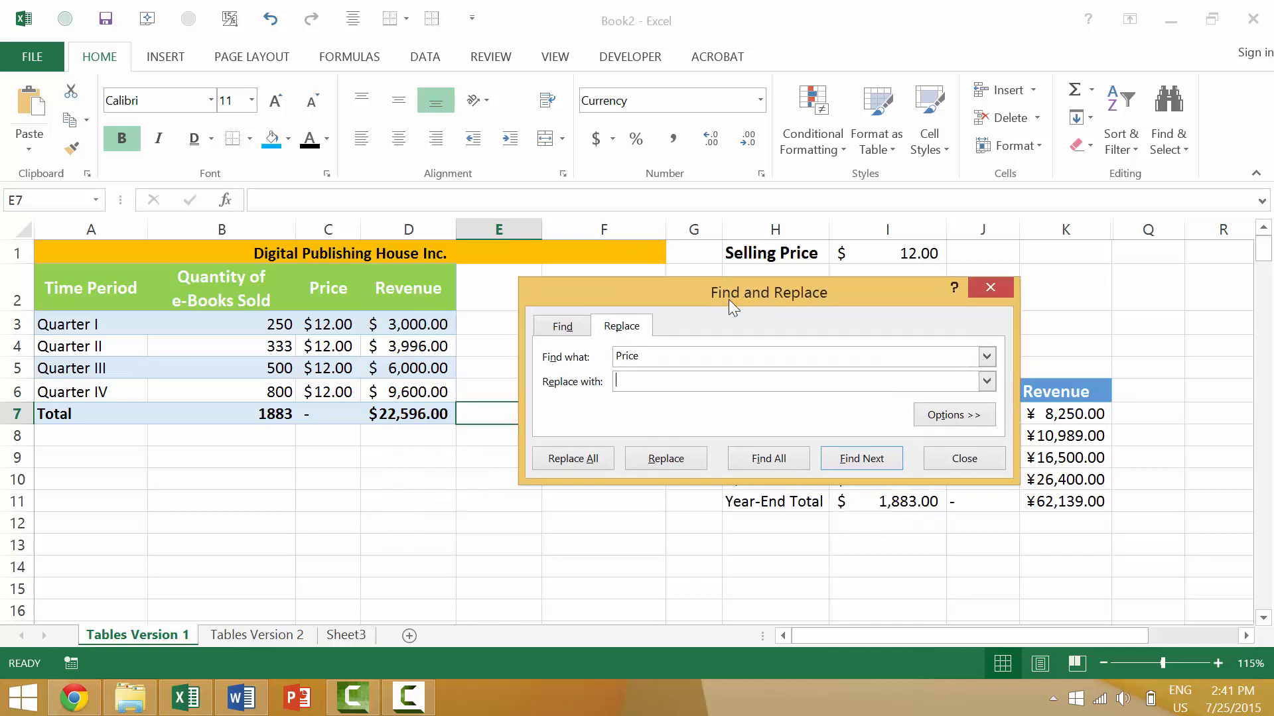
left_click(994, 280)
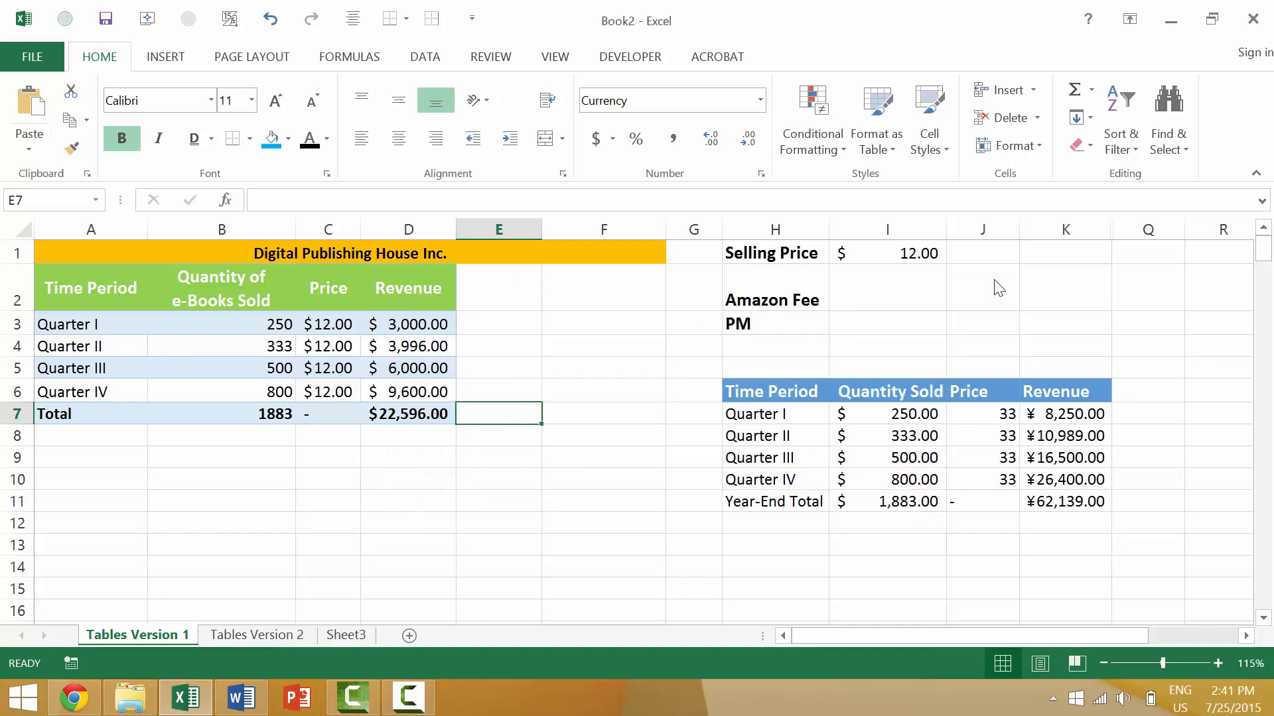
Step: Set up a replacement of "Price" with "Selling Price" and step through the matches to the price header in J6
key("ctrl+h")
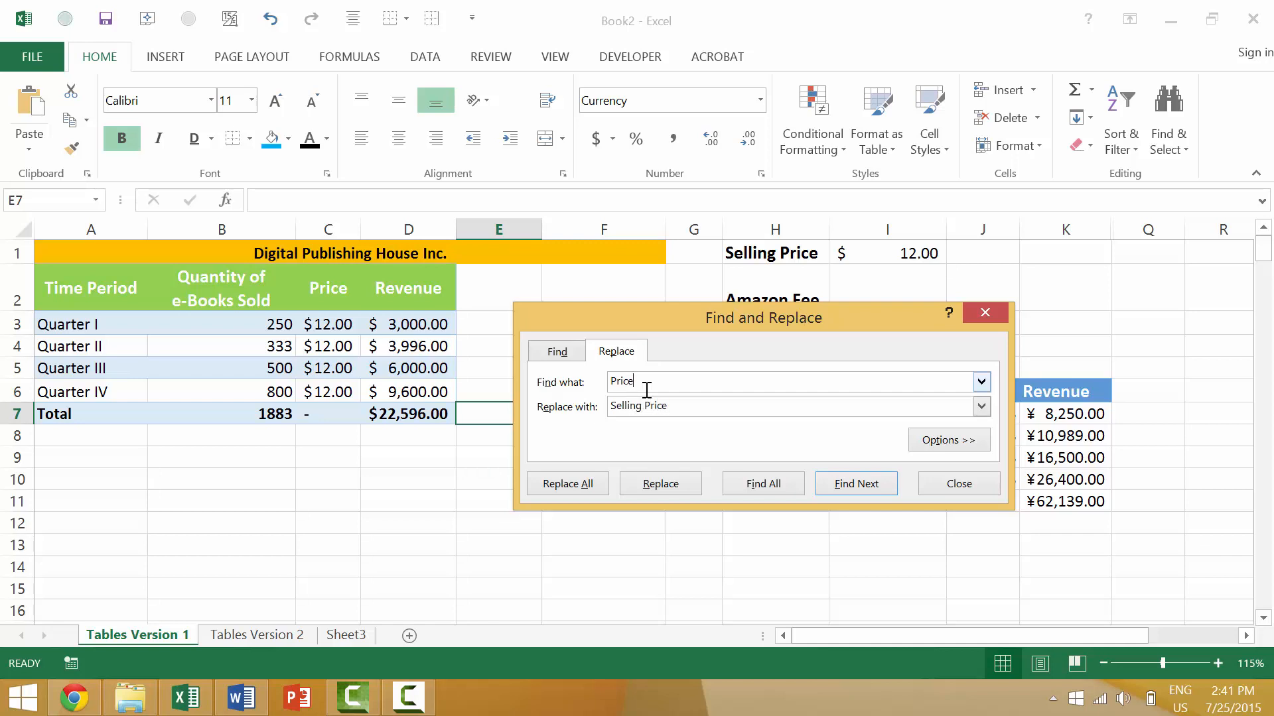
left_click(688, 406)
left_click_drag(774, 323, 909, 51)
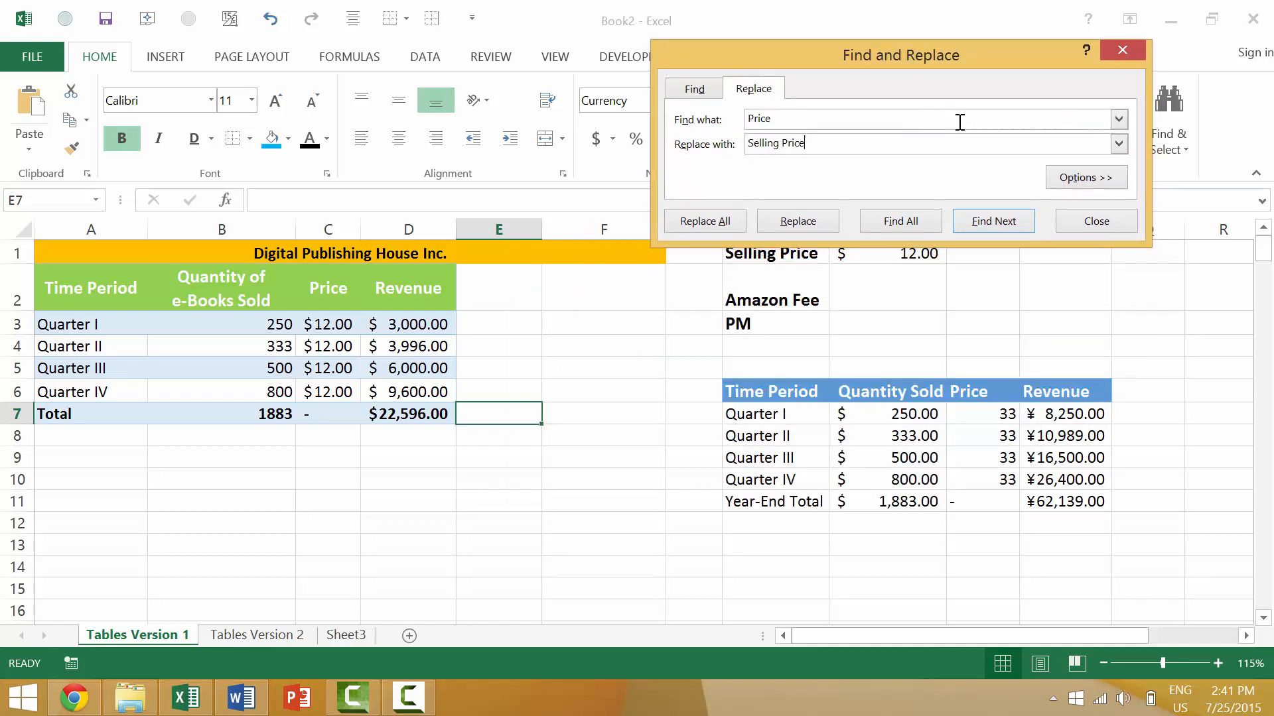
left_click(988, 221)
left_click(988, 214)
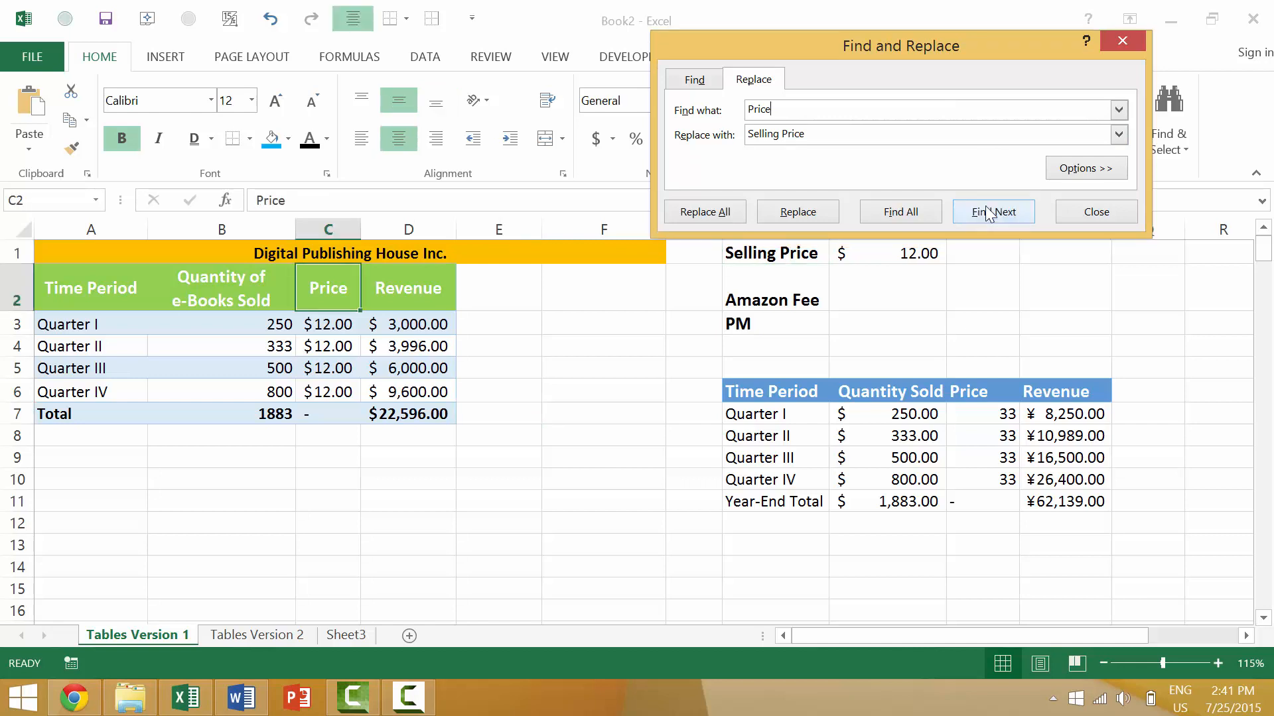
left_click(986, 212)
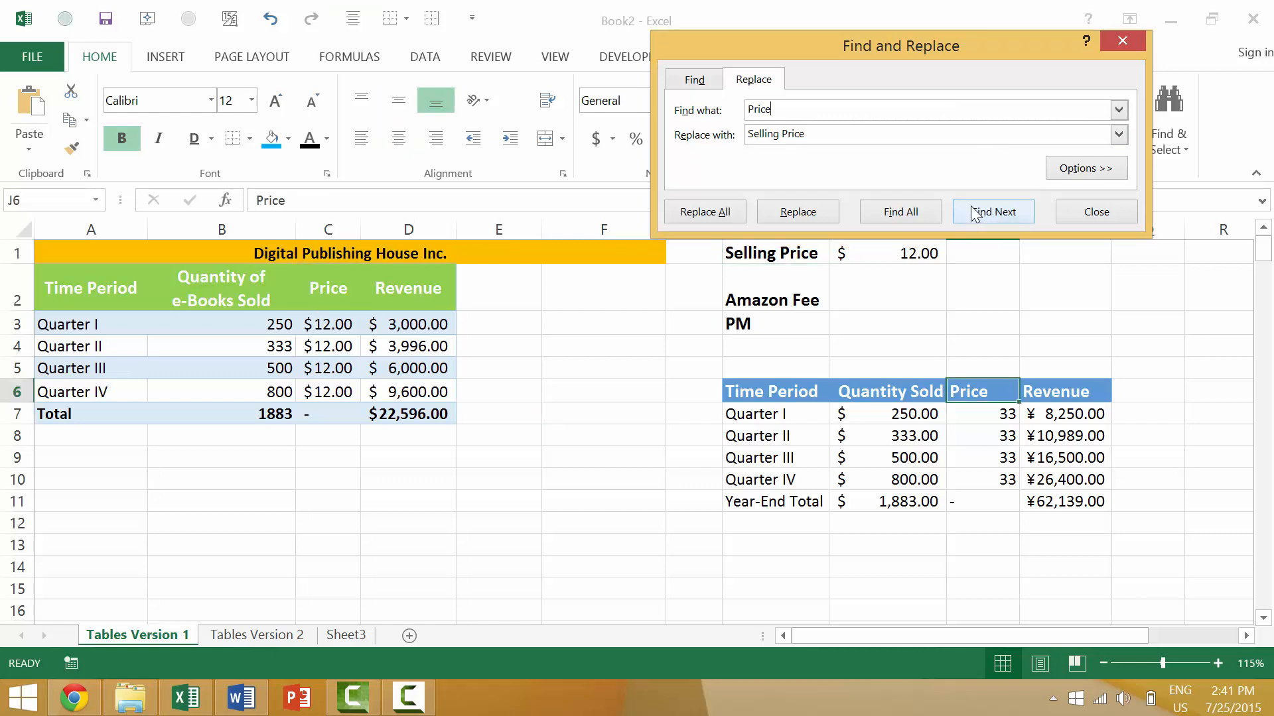
Step: Replace "Price" with "Selling Price" one match at a time in J6, H1 and C2, and close the Find and Replace dialog
left_click(814, 211)
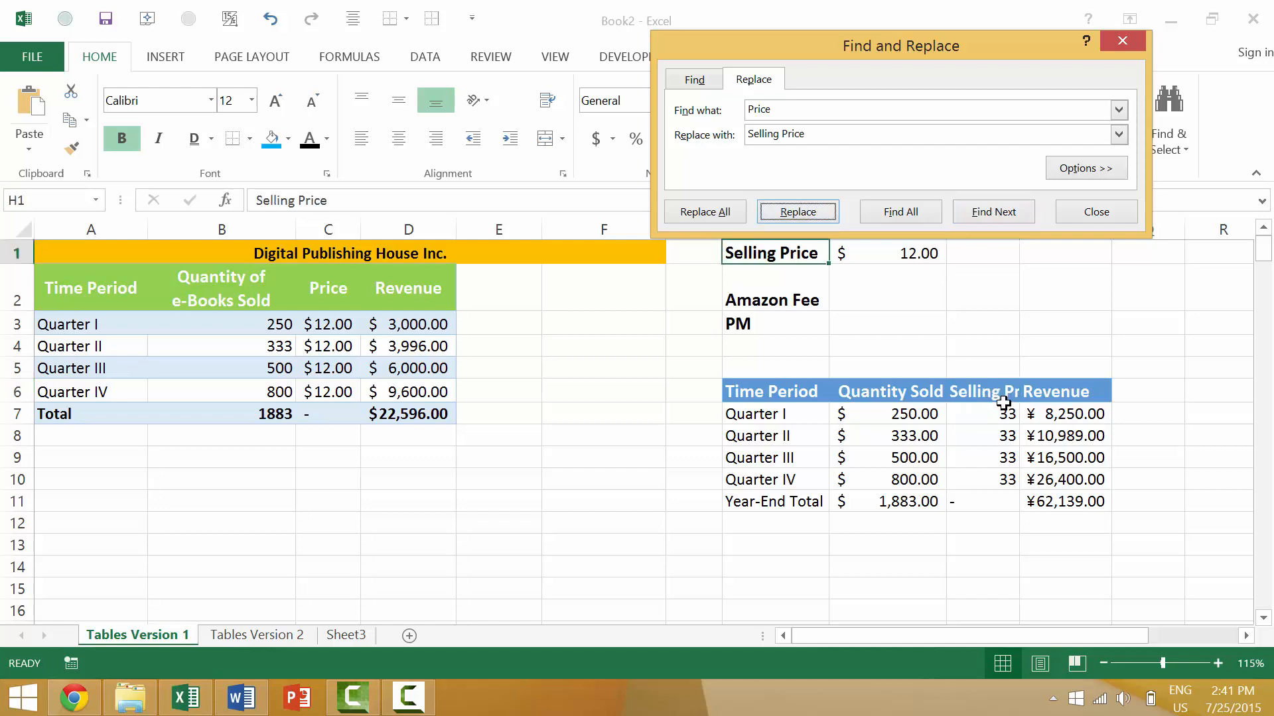
left_click(807, 201)
left_click(806, 202)
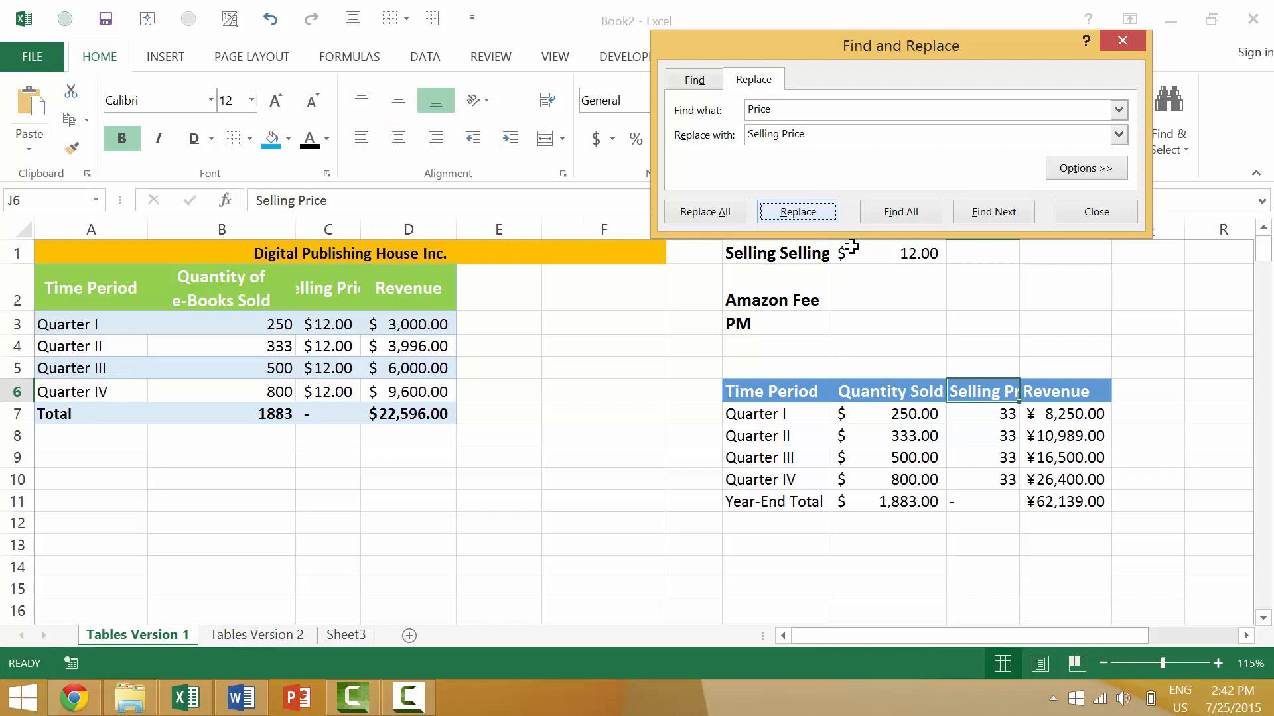
left_click(1121, 41)
Step: Autofit column H and delete the duplicated word "Selling" from the label in H1
double_click(828, 230)
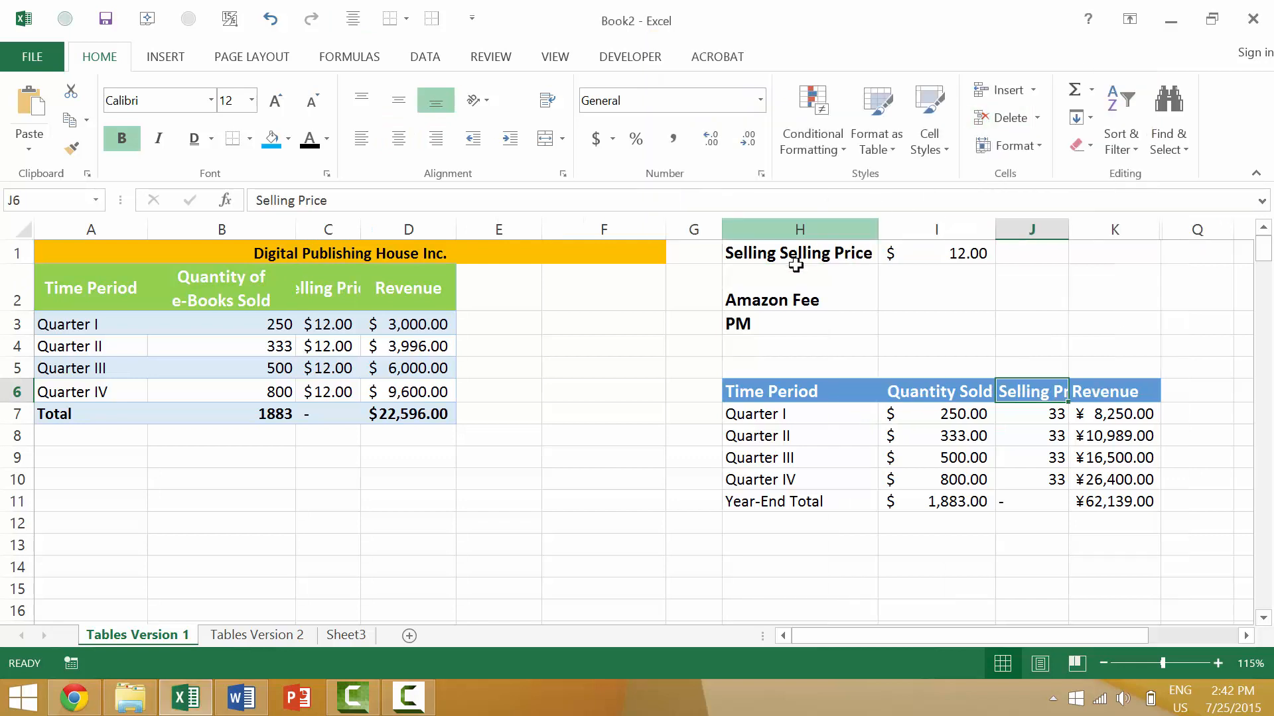
left_click(768, 253)
double_click(766, 256)
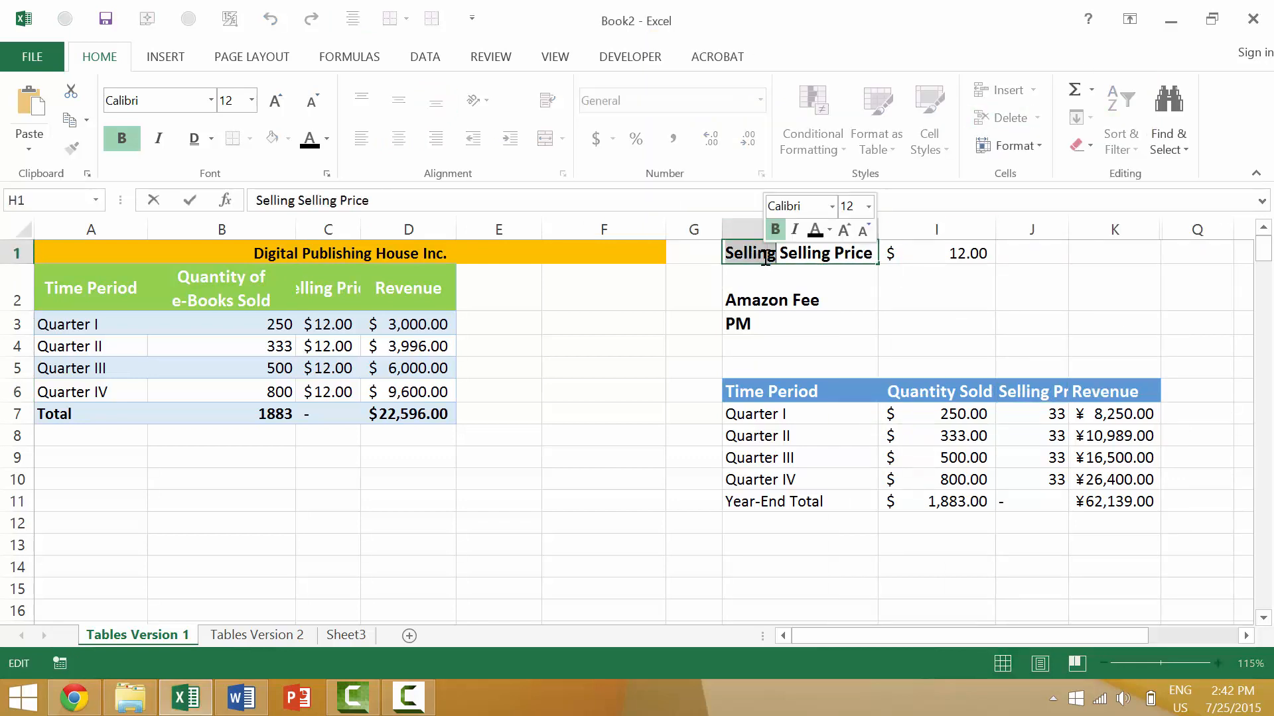
key("Delete")
key("Delete")
key("Return")
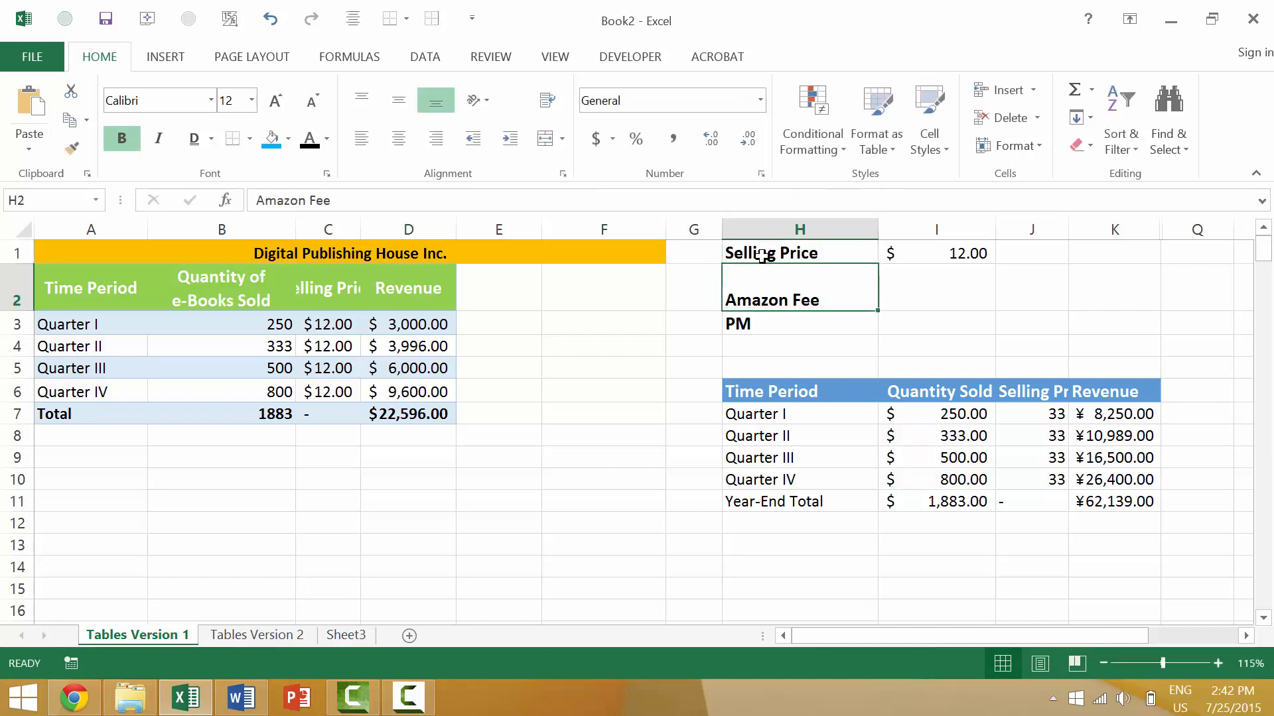
Step: Widen columns C and J so their "Selling Price" headers fit
left_click_drag(361, 228, 397, 228)
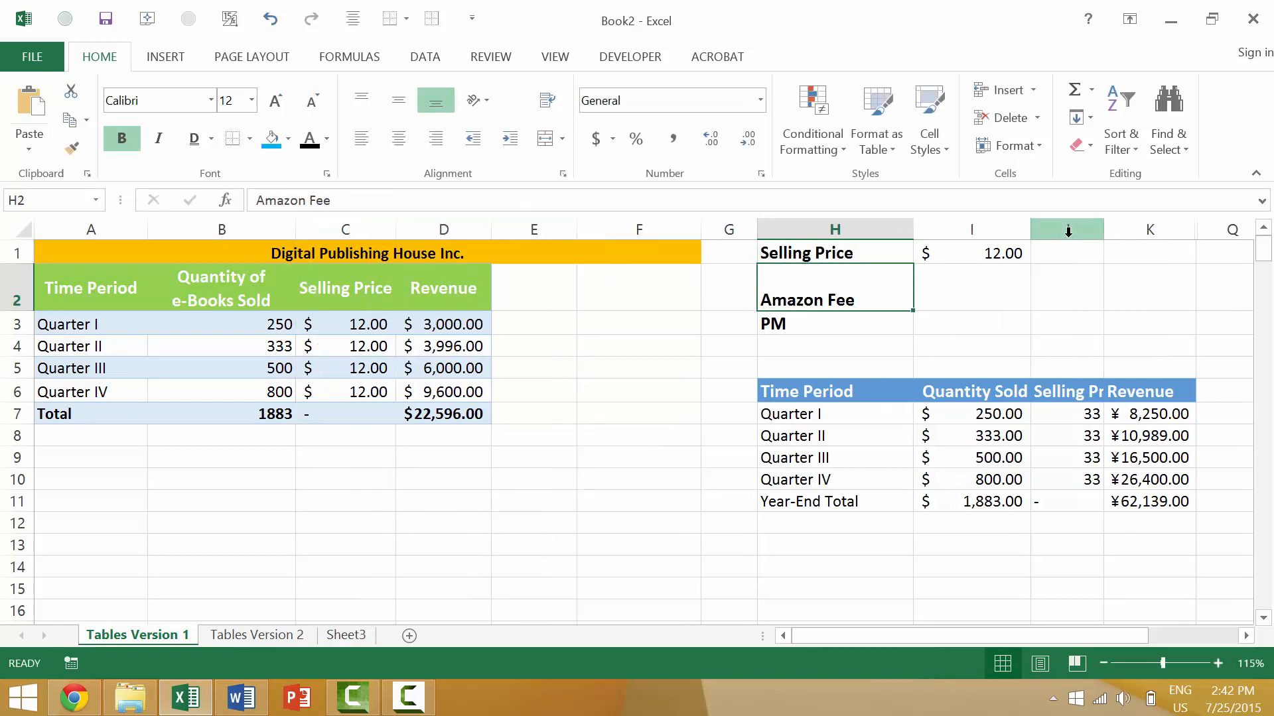
double_click(1103, 229)
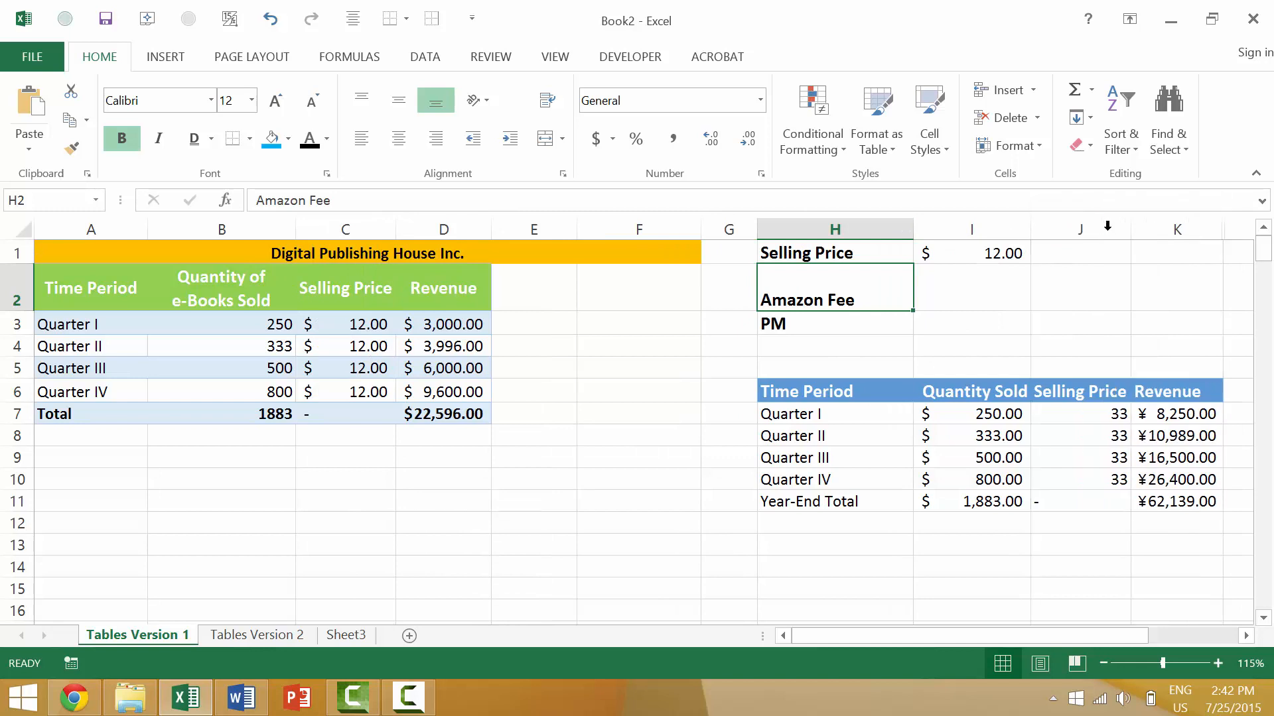
Step: Set up a replacement of "Revenue" with "Sales (USD)" in Find and Replace
left_click(430, 288)
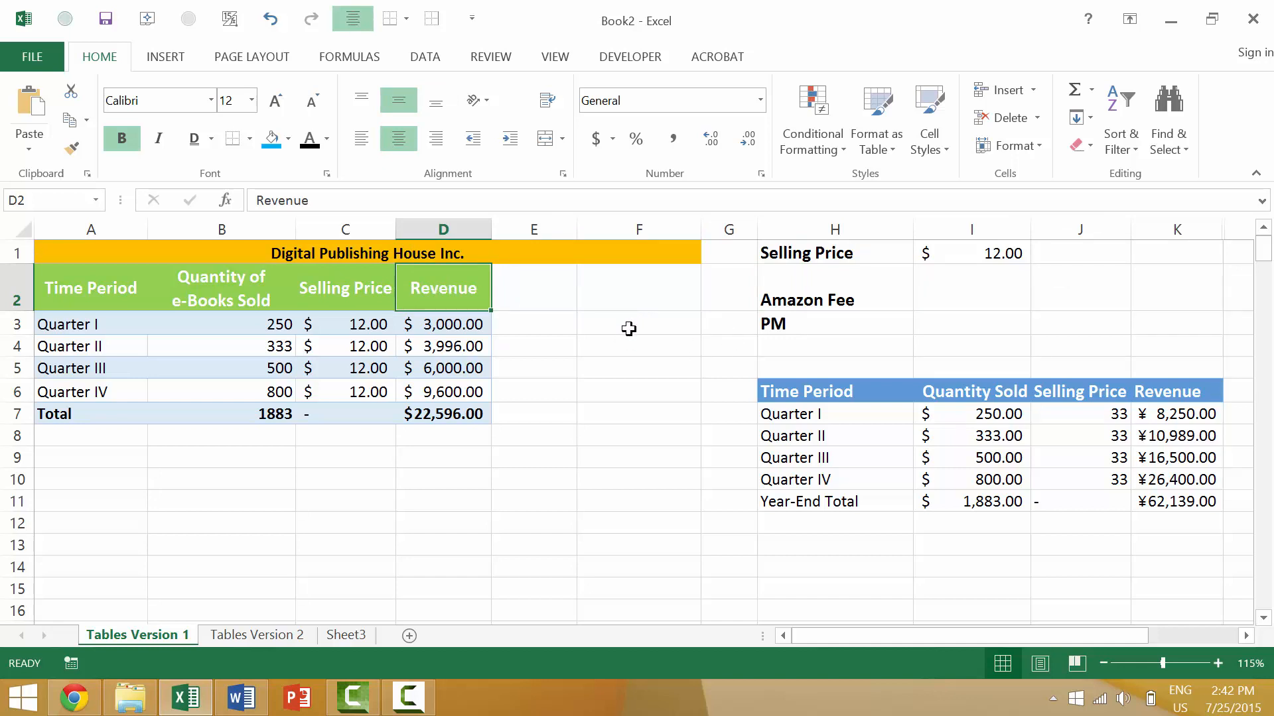
key("Down")
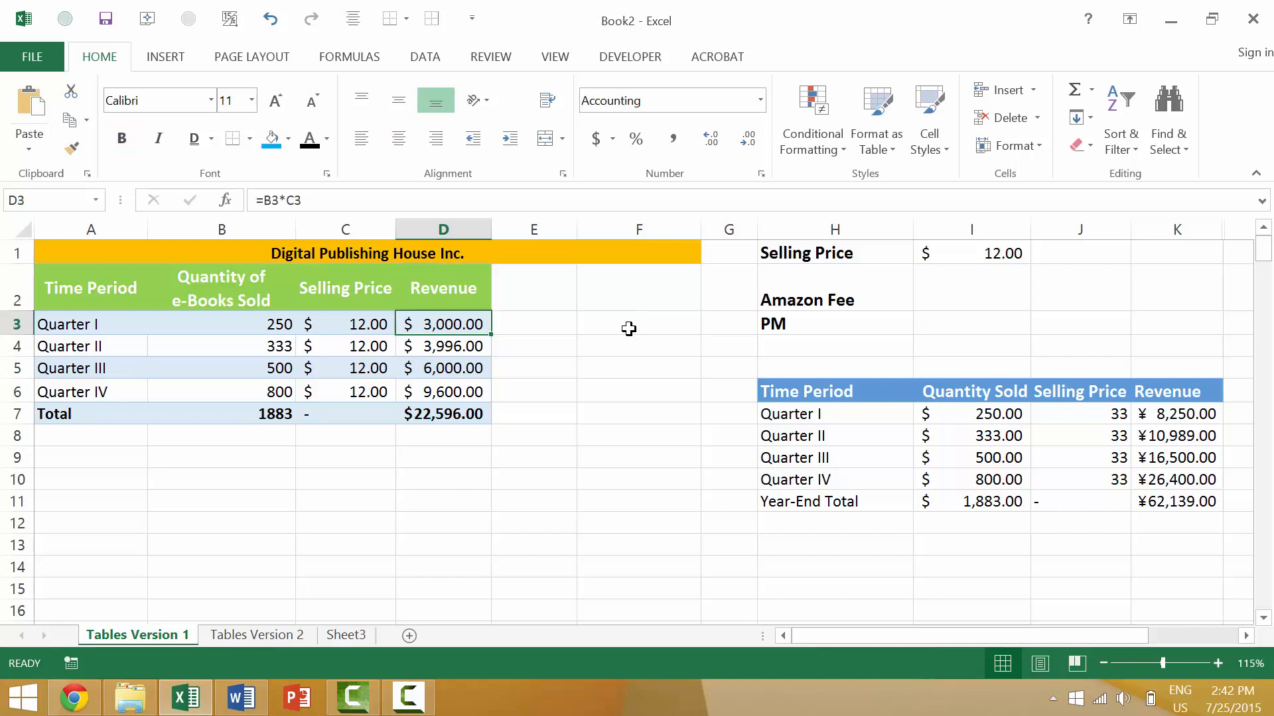
key("ctrl+h")
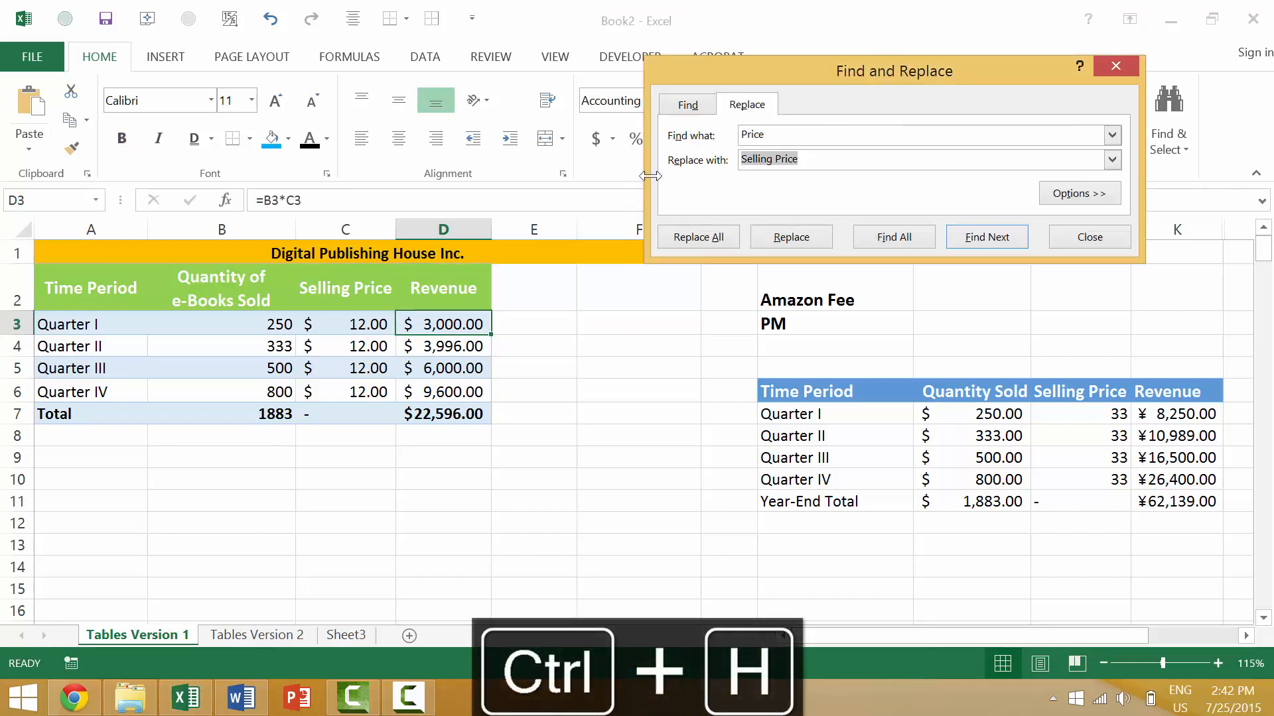
double_click(777, 136)
type("Revenue")
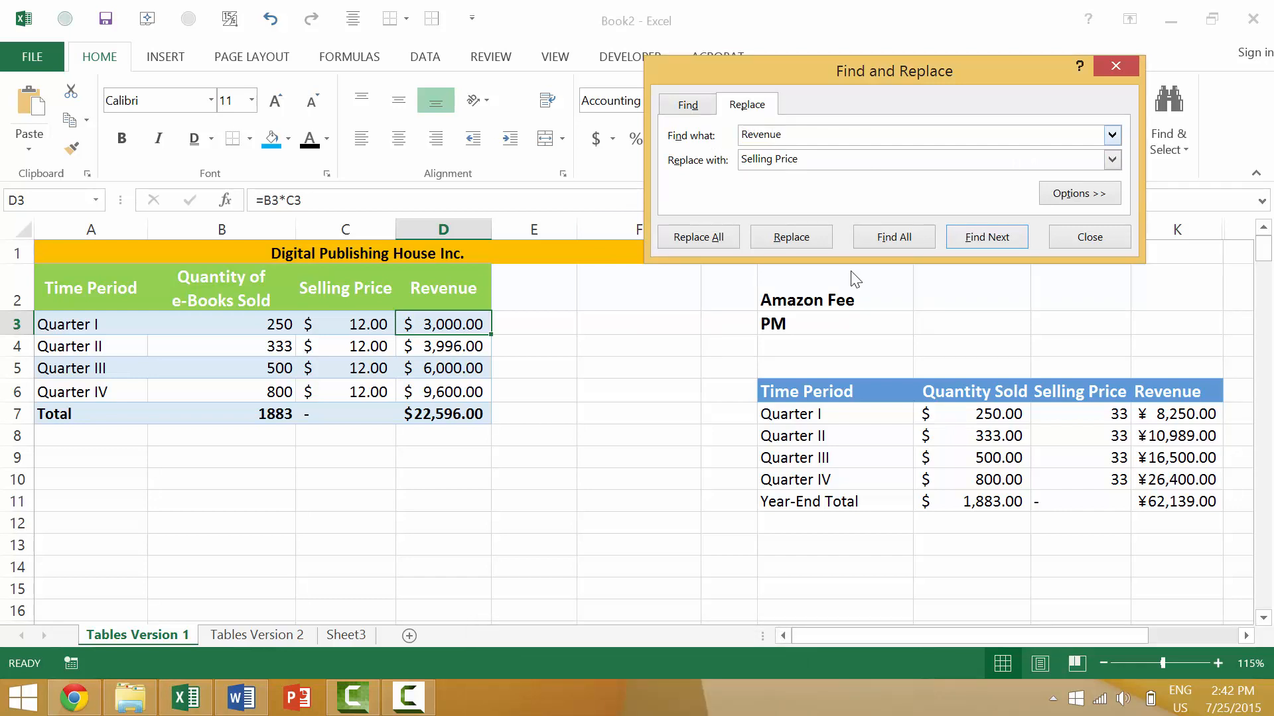
key("Tab")
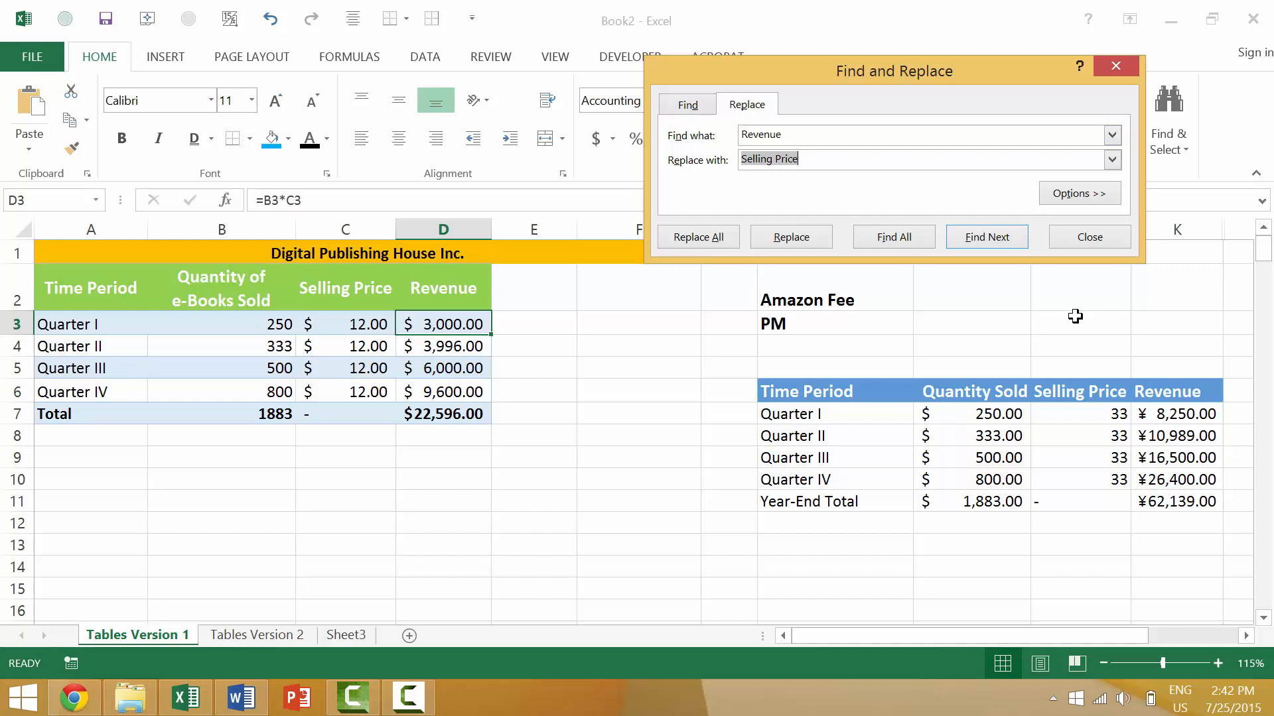
type("Sales (USD")
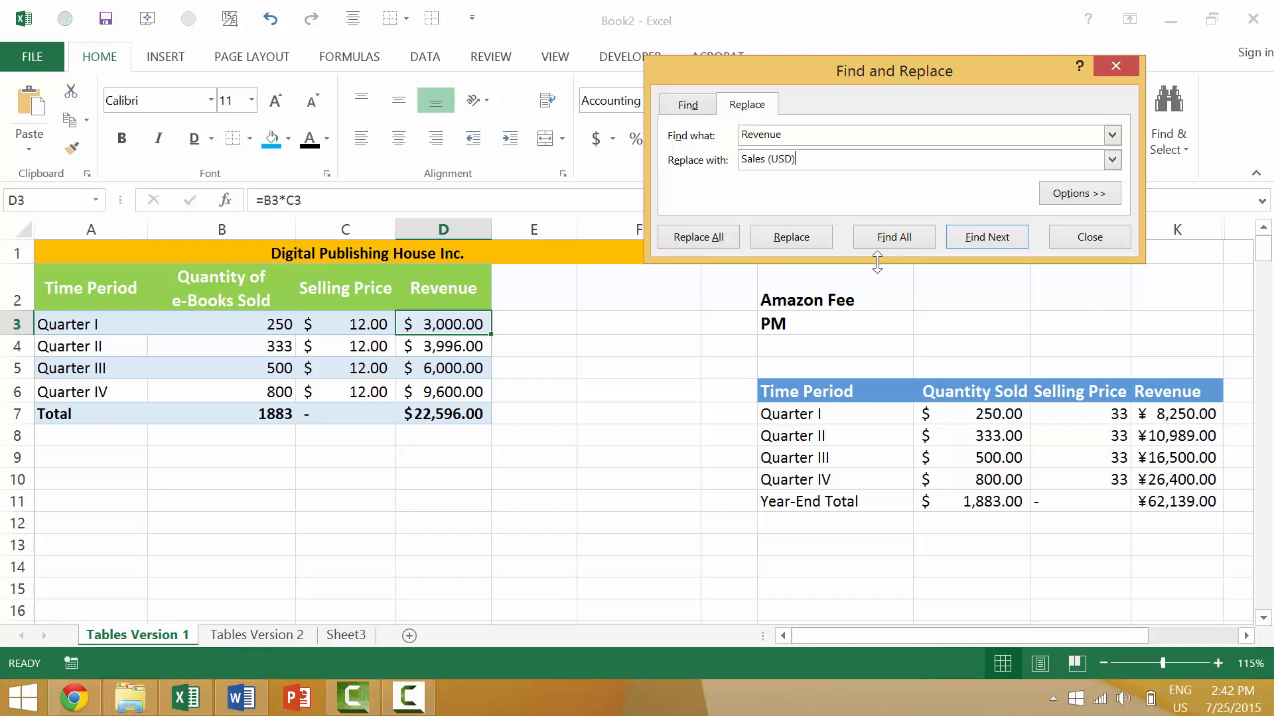
Step: Find the next "Revenue" and replace all occurrences with "Sales (USD)"
left_click(974, 240)
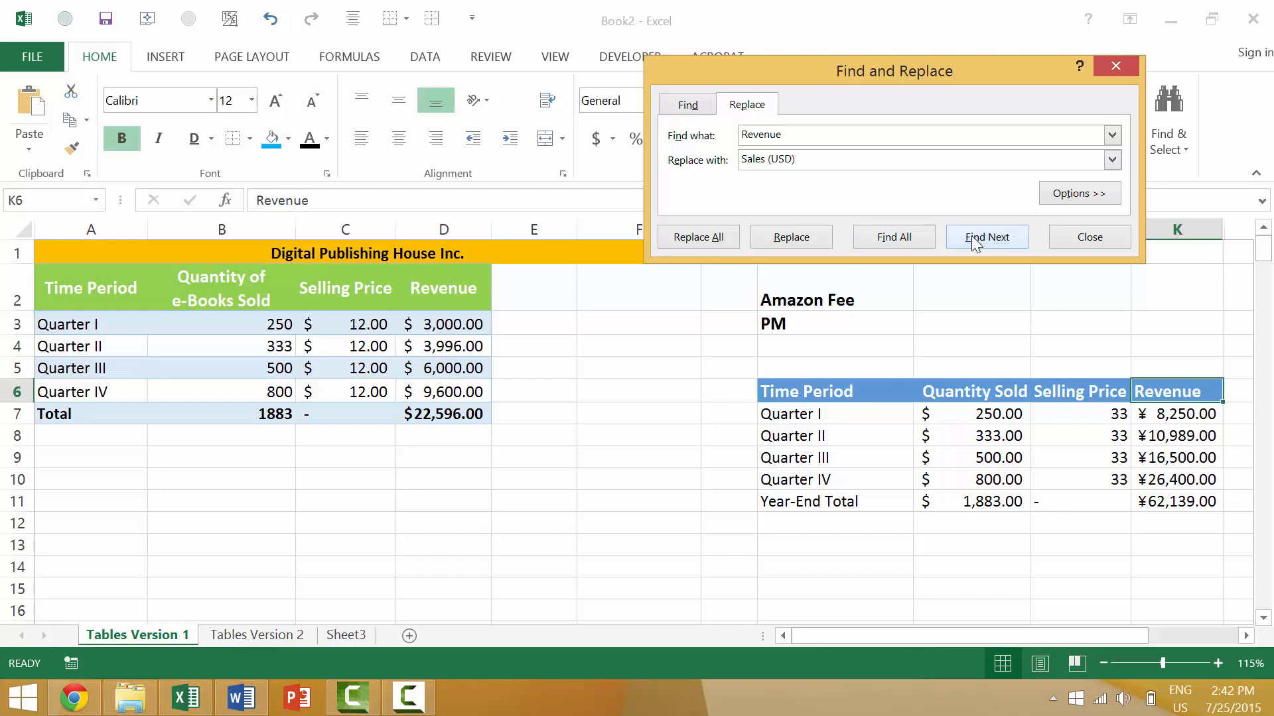
left_click(715, 241)
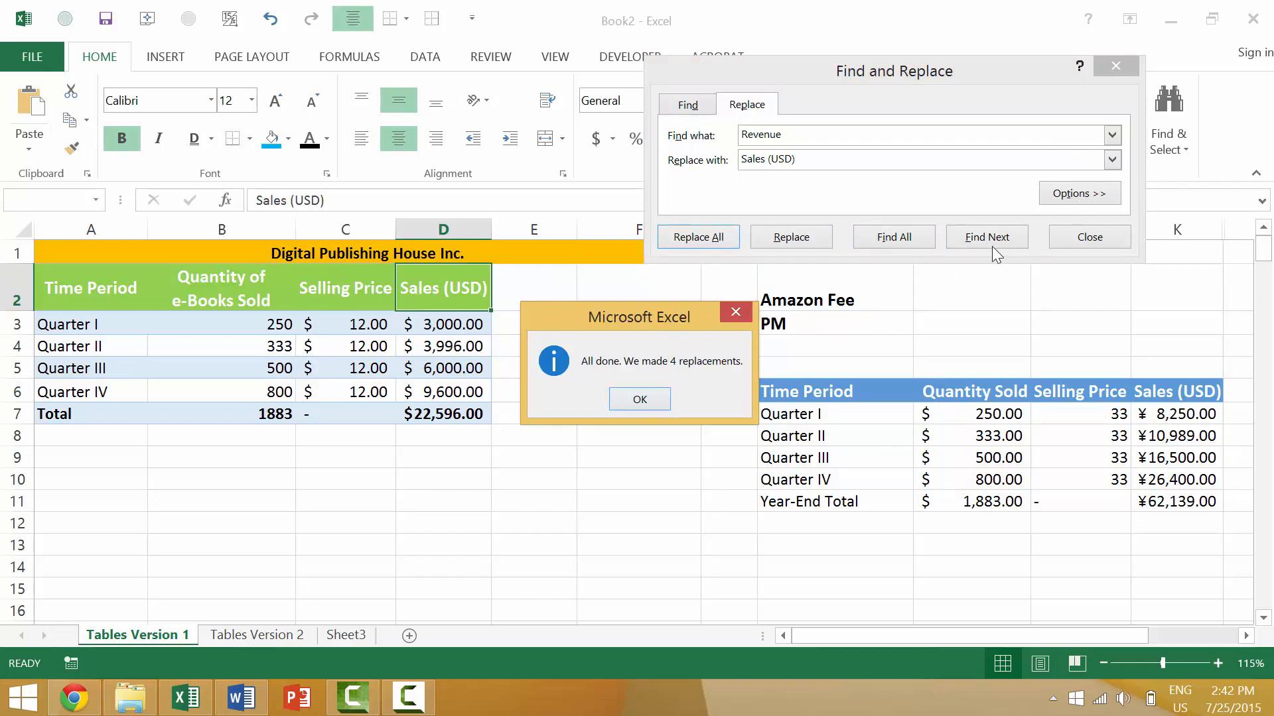
key("Return")
Step: Expand the Find and Replace options, set the search scope to Workbook, and close the dialog
left_click(1058, 195)
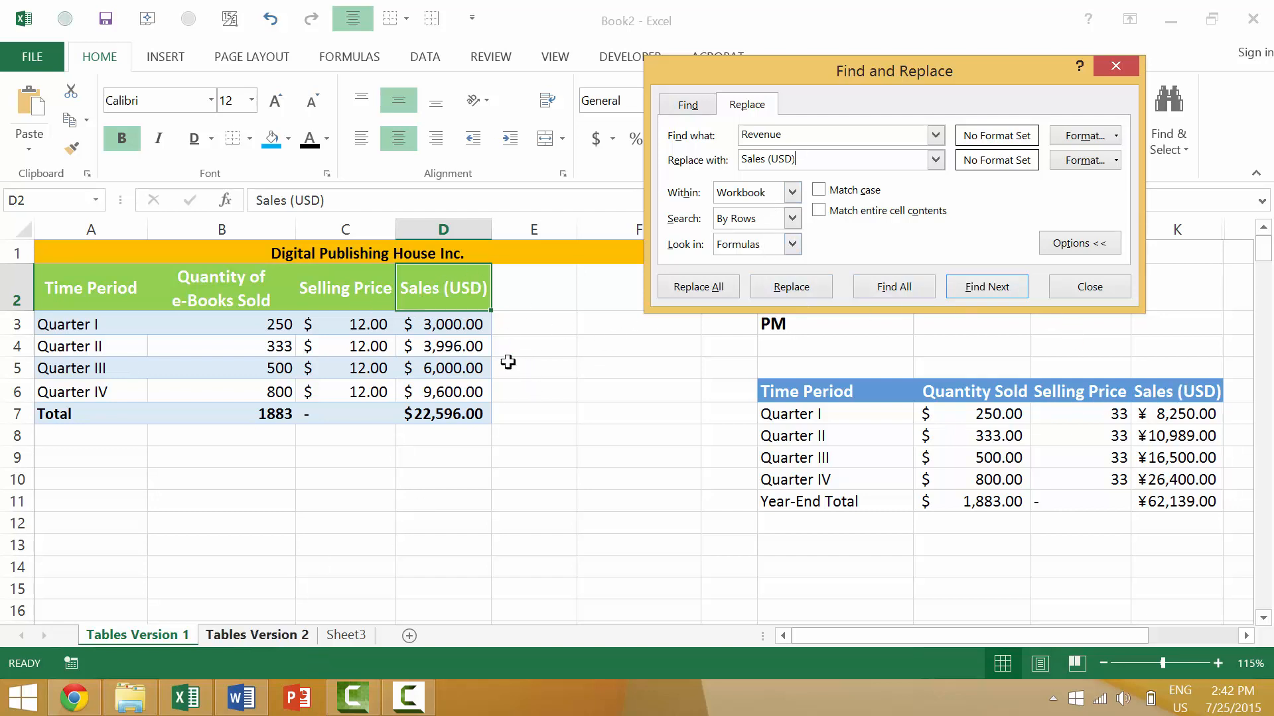
left_click(753, 194)
left_click(747, 209)
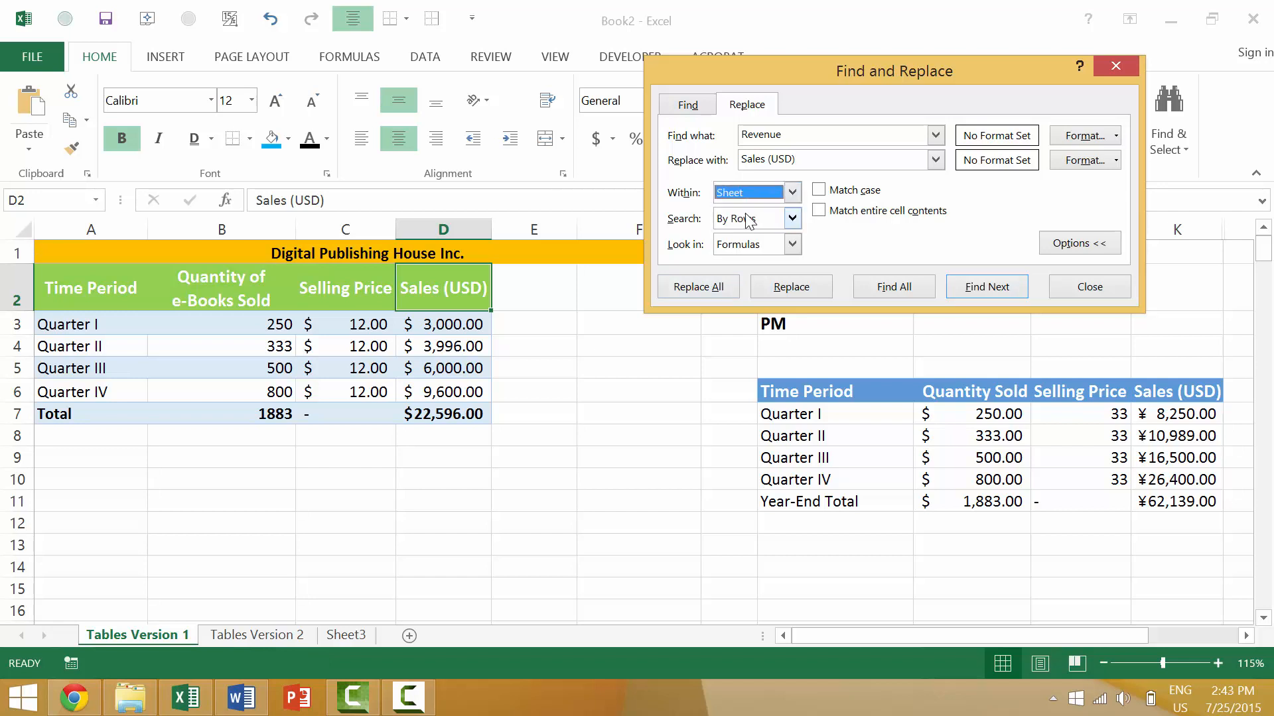
left_click(770, 199)
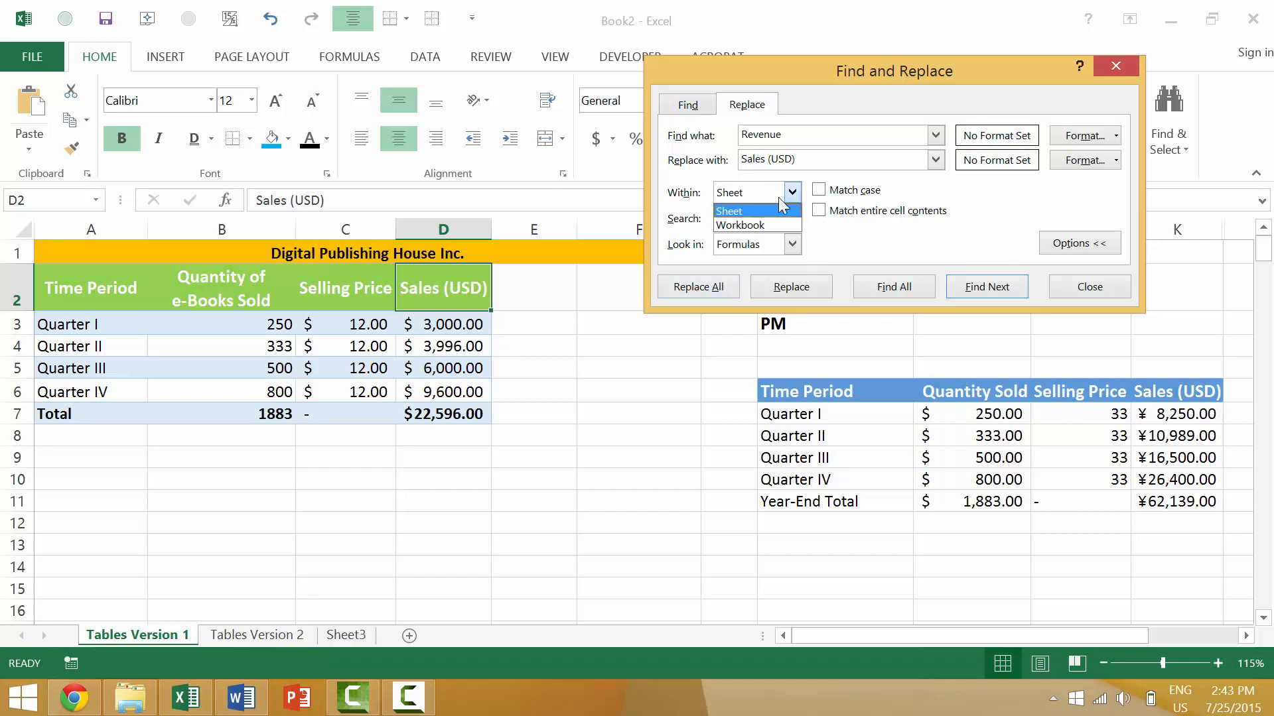
left_click(756, 220)
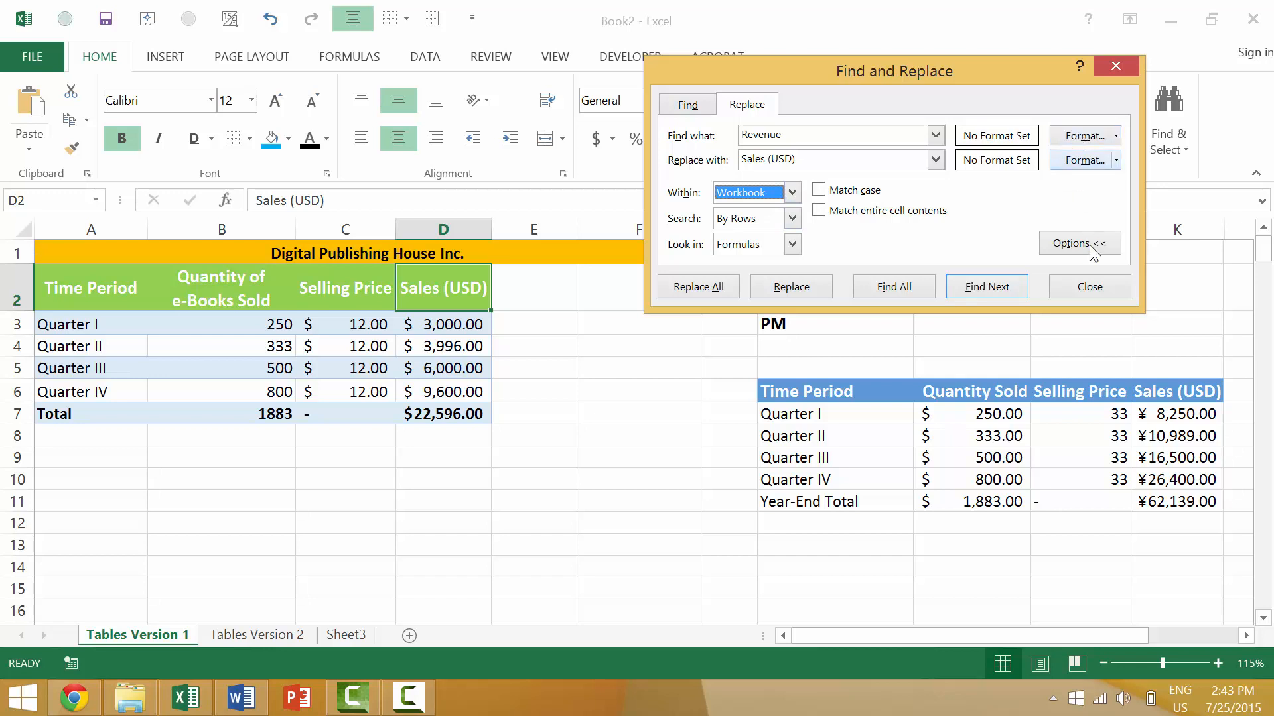
left_click(1092, 289)
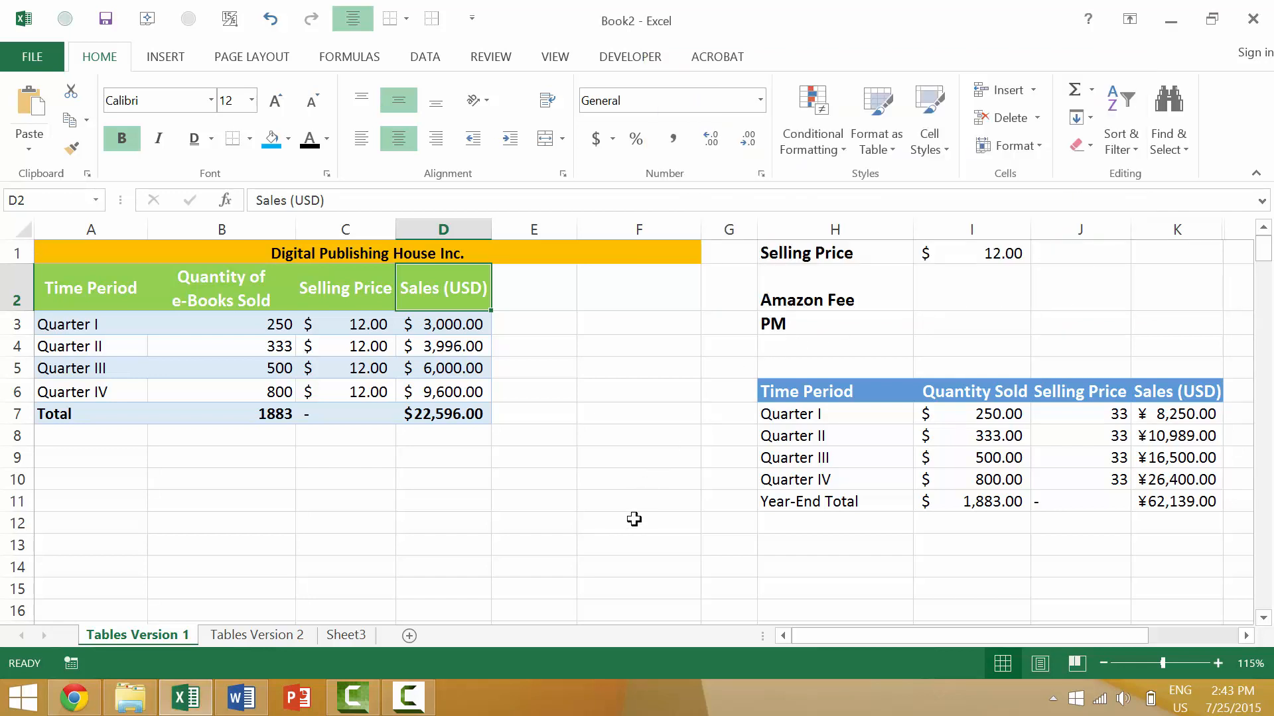
left_click(572, 504)
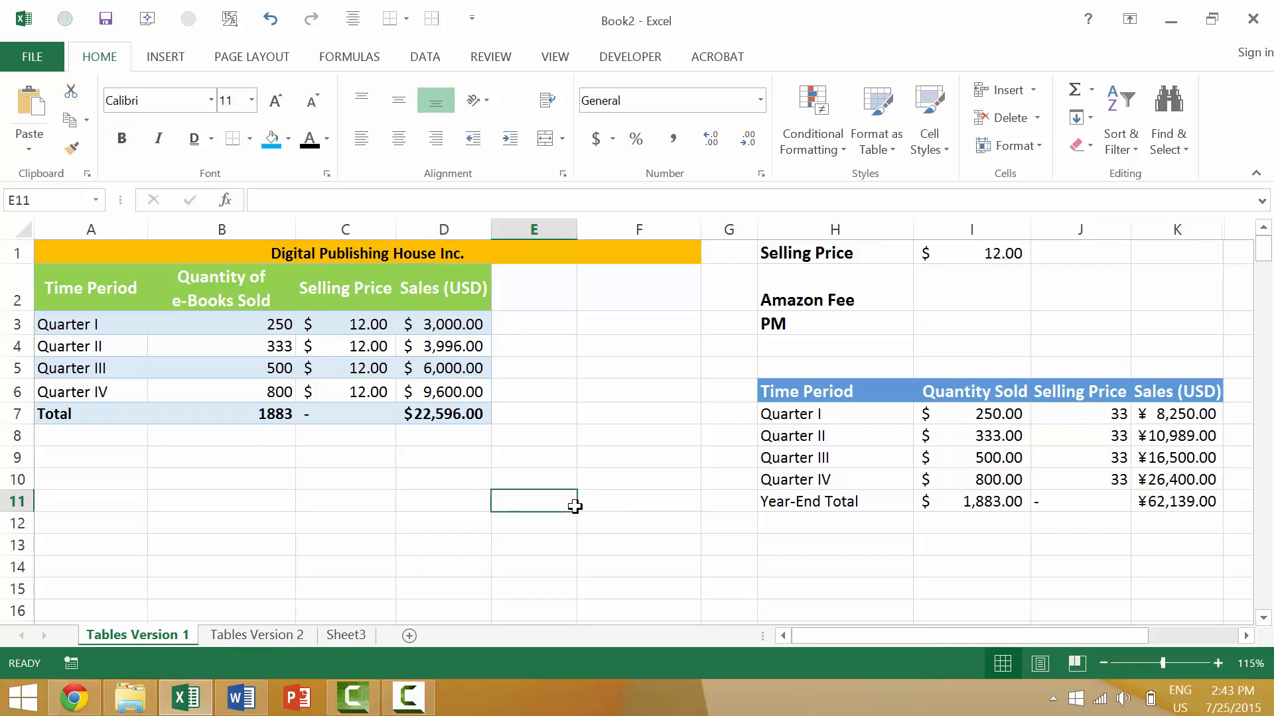
key("ctrl+h")
key("Escape")
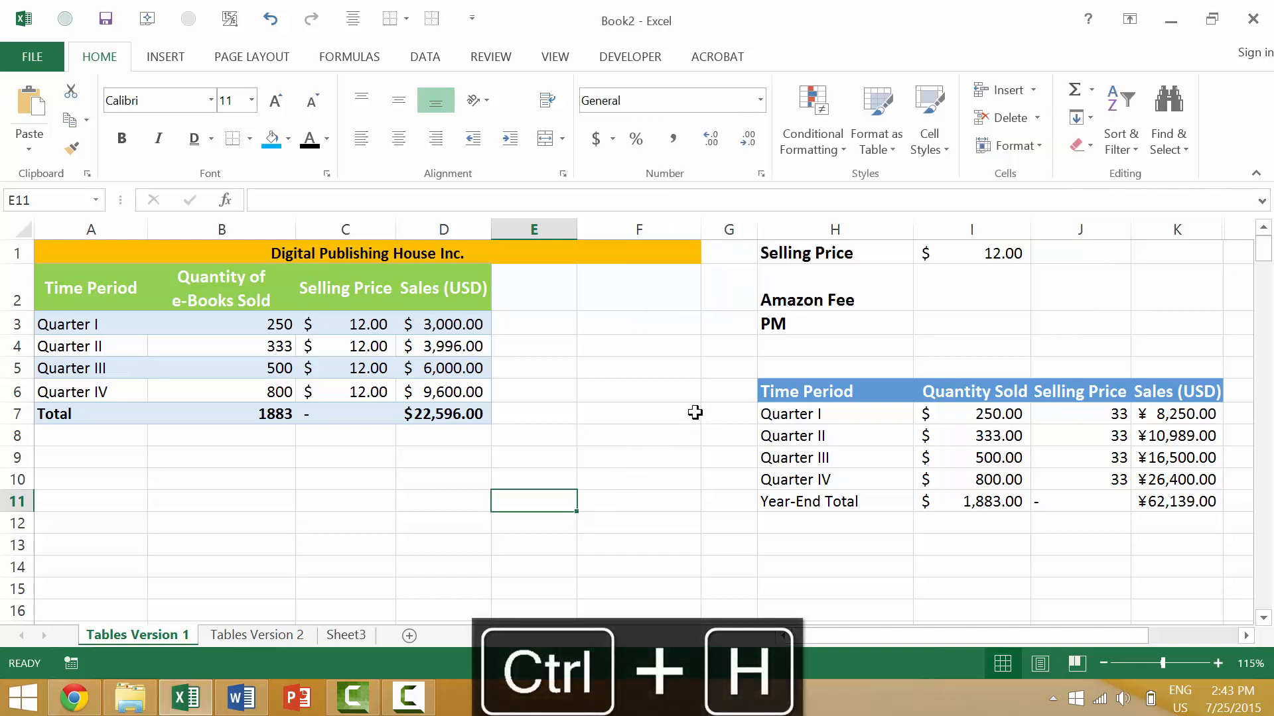
Step: Set up a replacement of "Sales (USD)" with "Revenue" in Find and Replace
left_click(1169, 136)
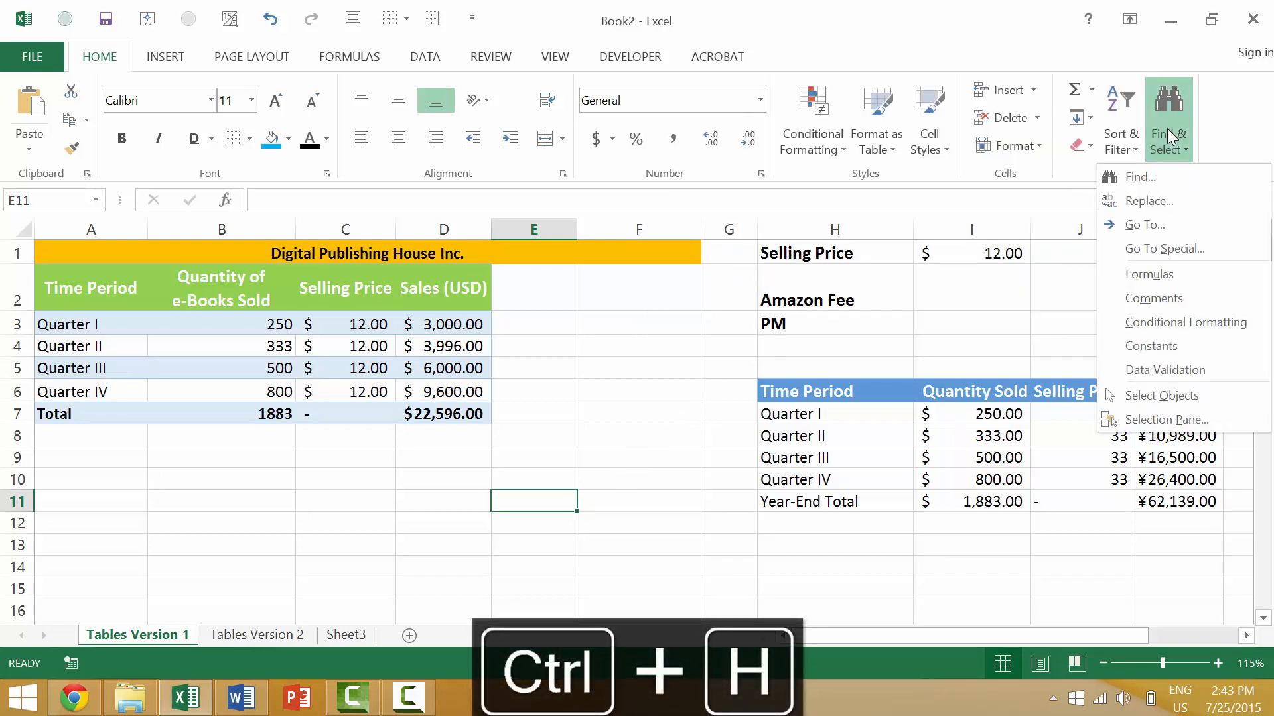
left_click(1153, 202)
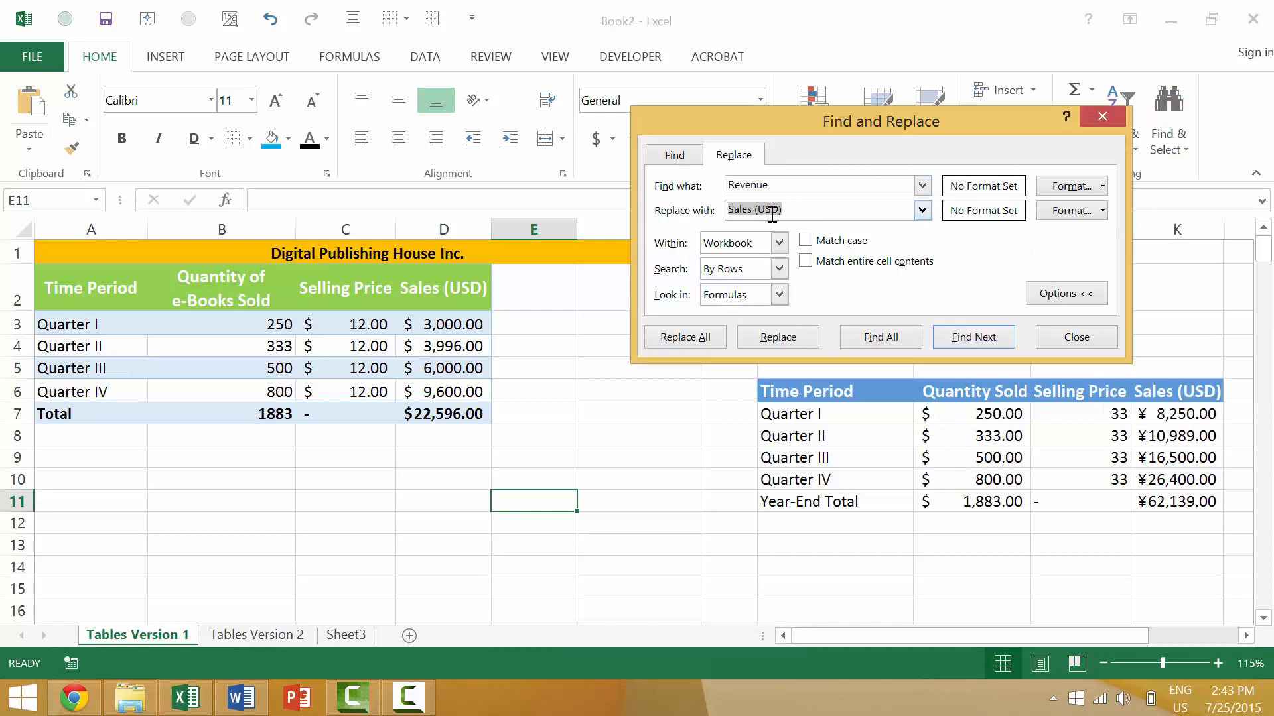
left_click(797, 209)
left_click_drag(797, 208, 702, 208)
key("ctrl+x")
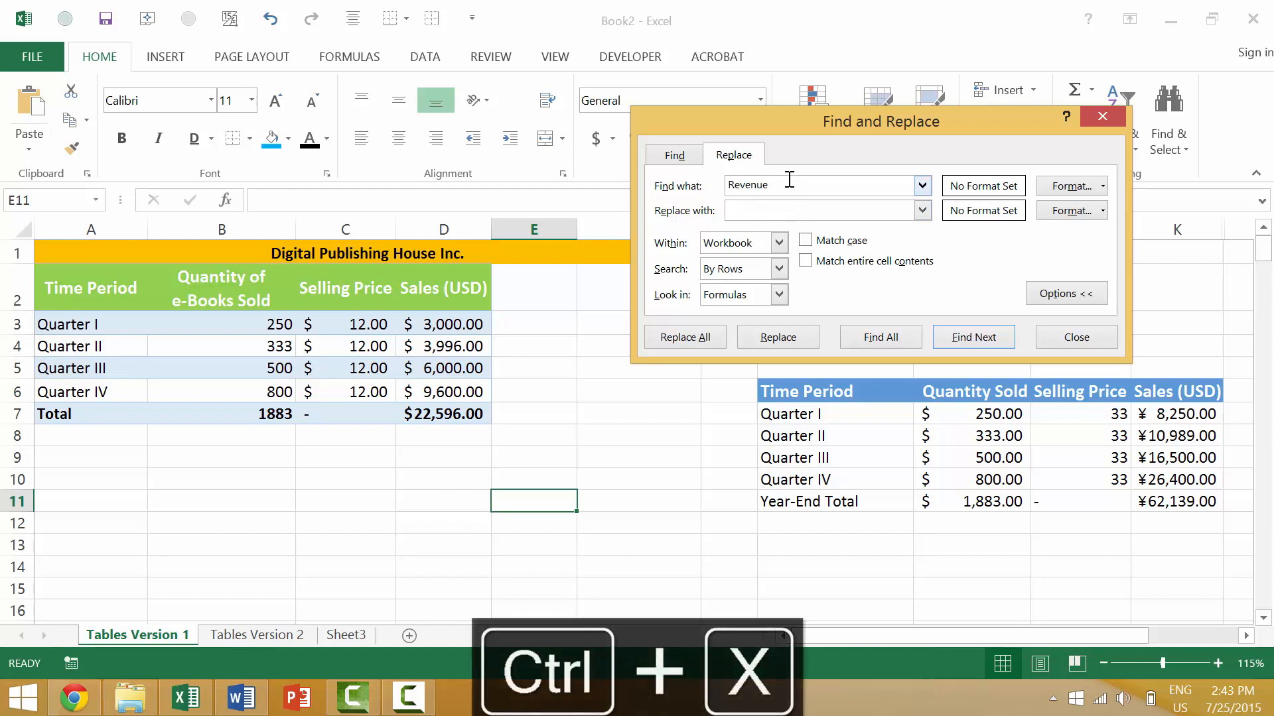
double_click(787, 185)
key("ctrl+v")
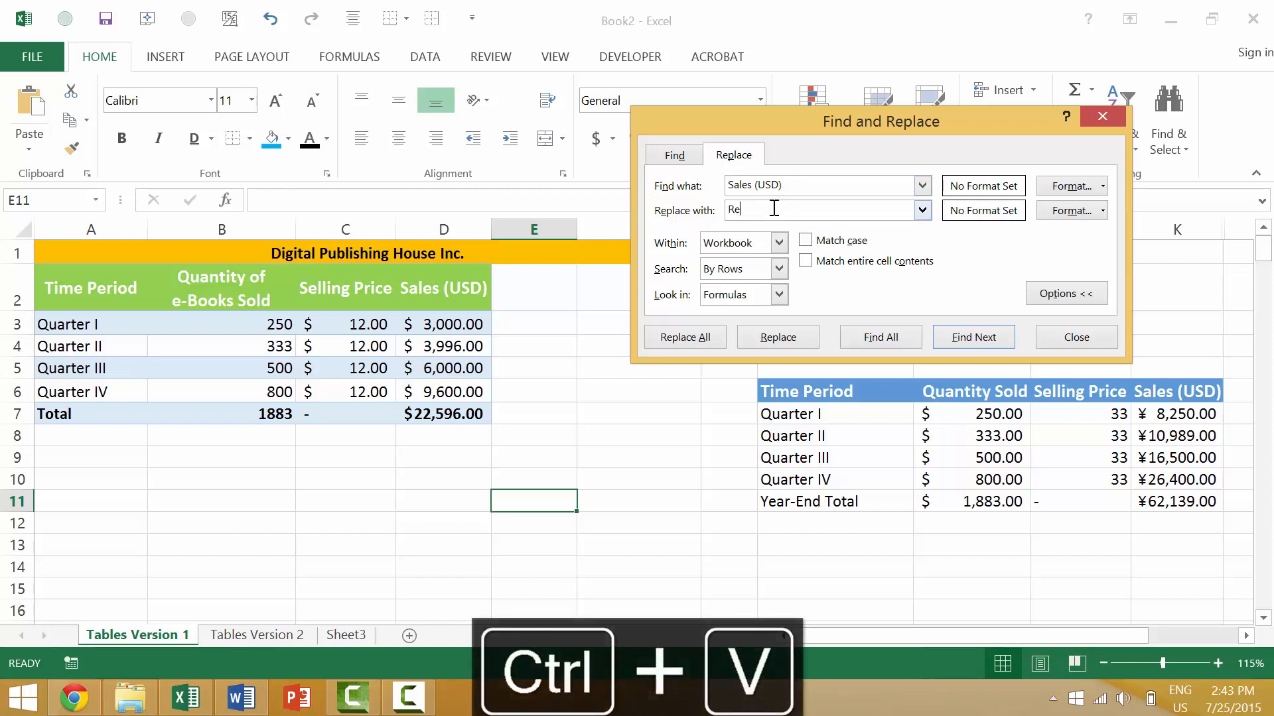
left_click(773, 208)
type("Revenue")
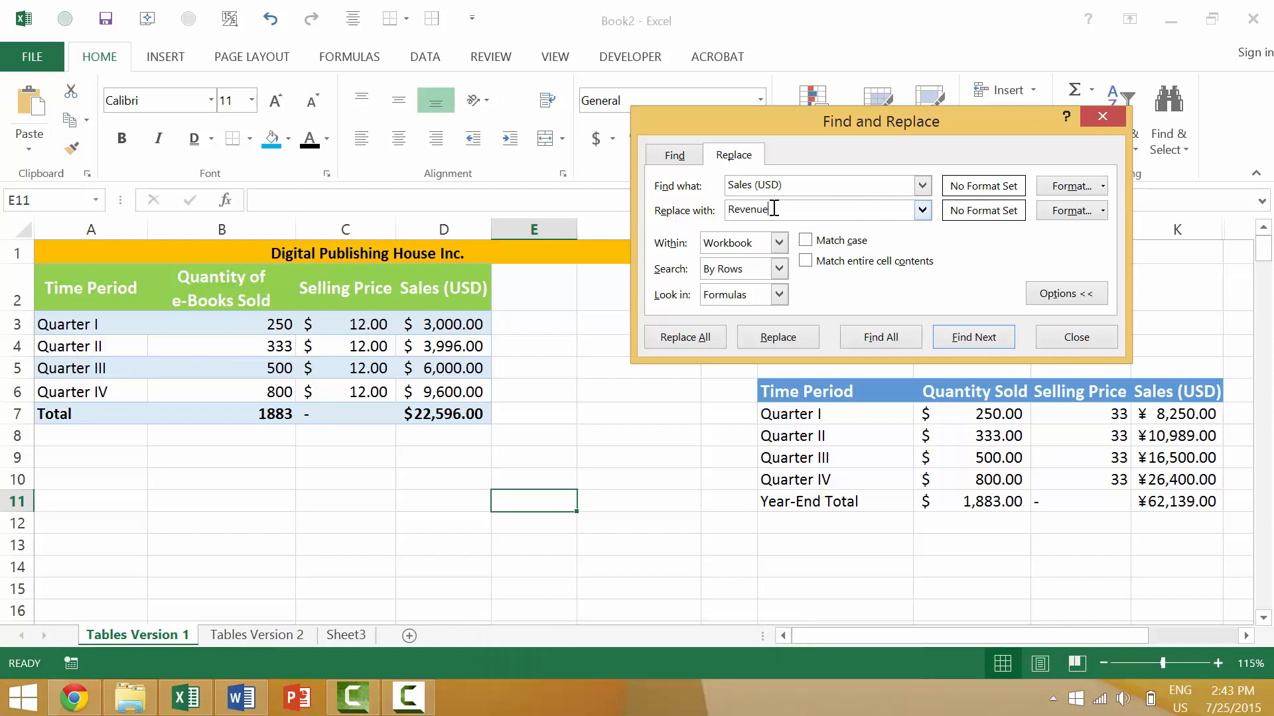
Step: Replace all "Sales (USD)" entries with "Revenue" within the workbook and check the headers on the Tables Version 2 sheet
left_click(729, 244)
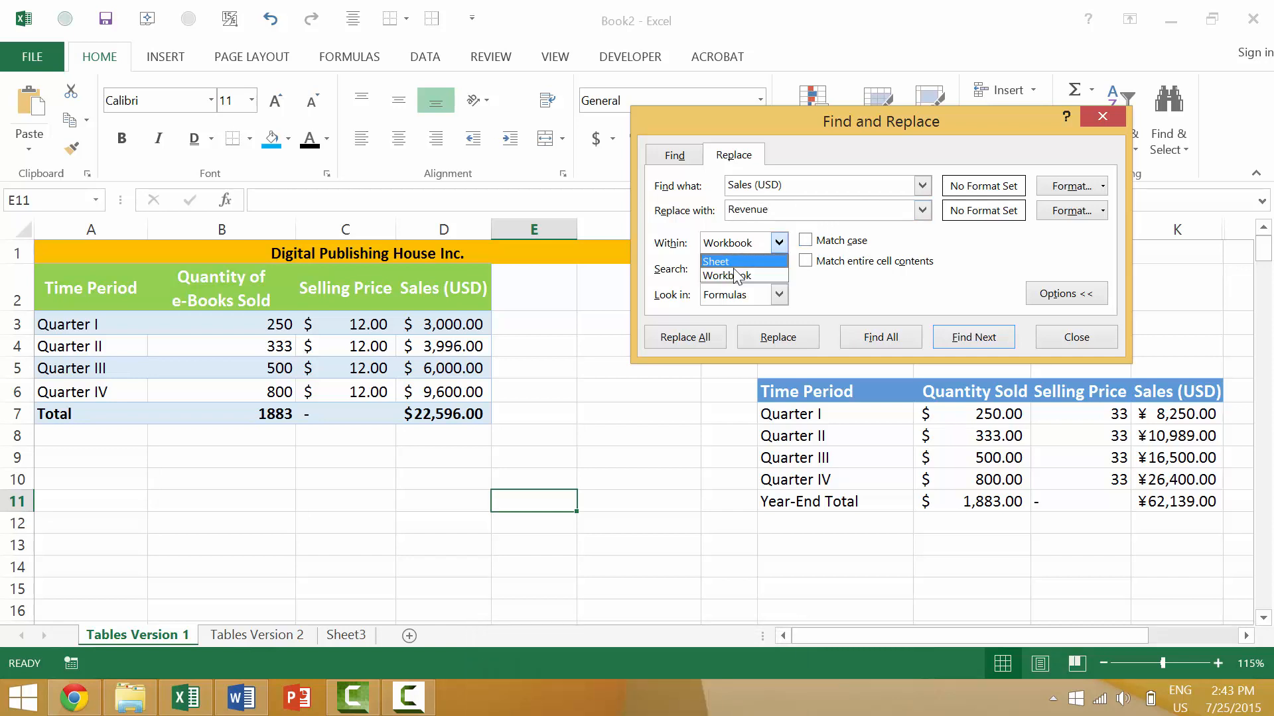
left_click(736, 275)
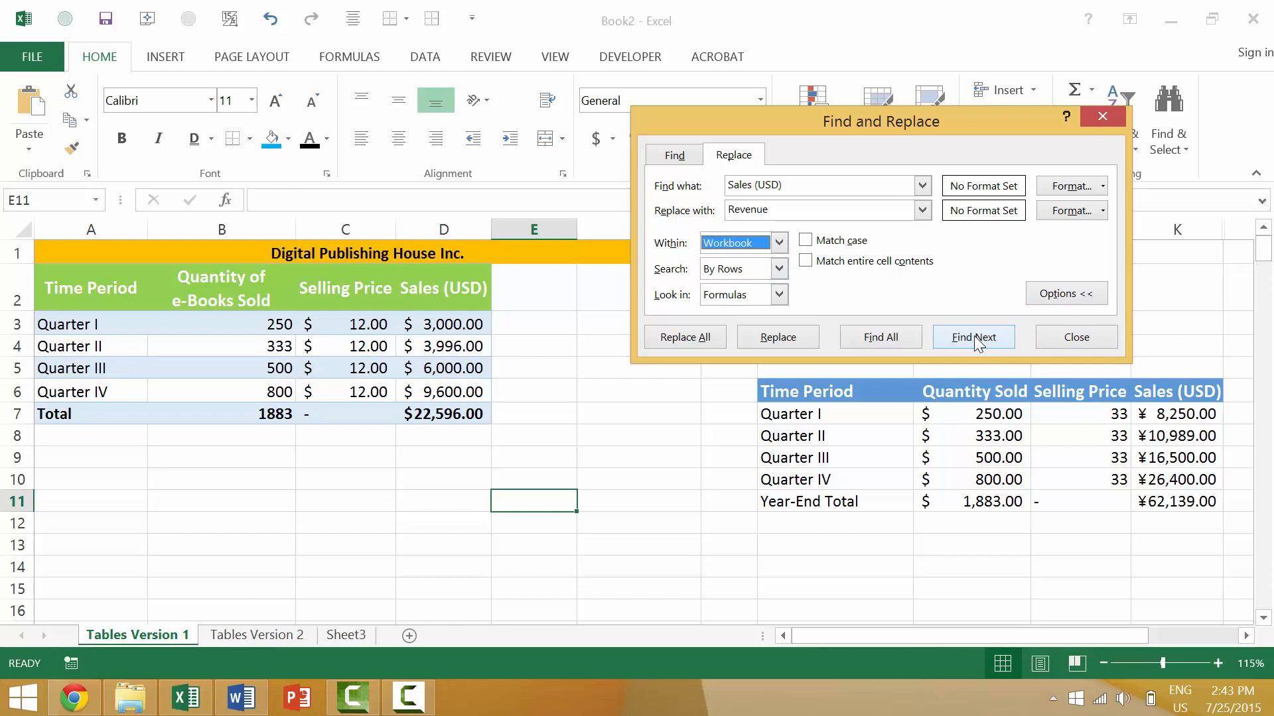
left_click(707, 337)
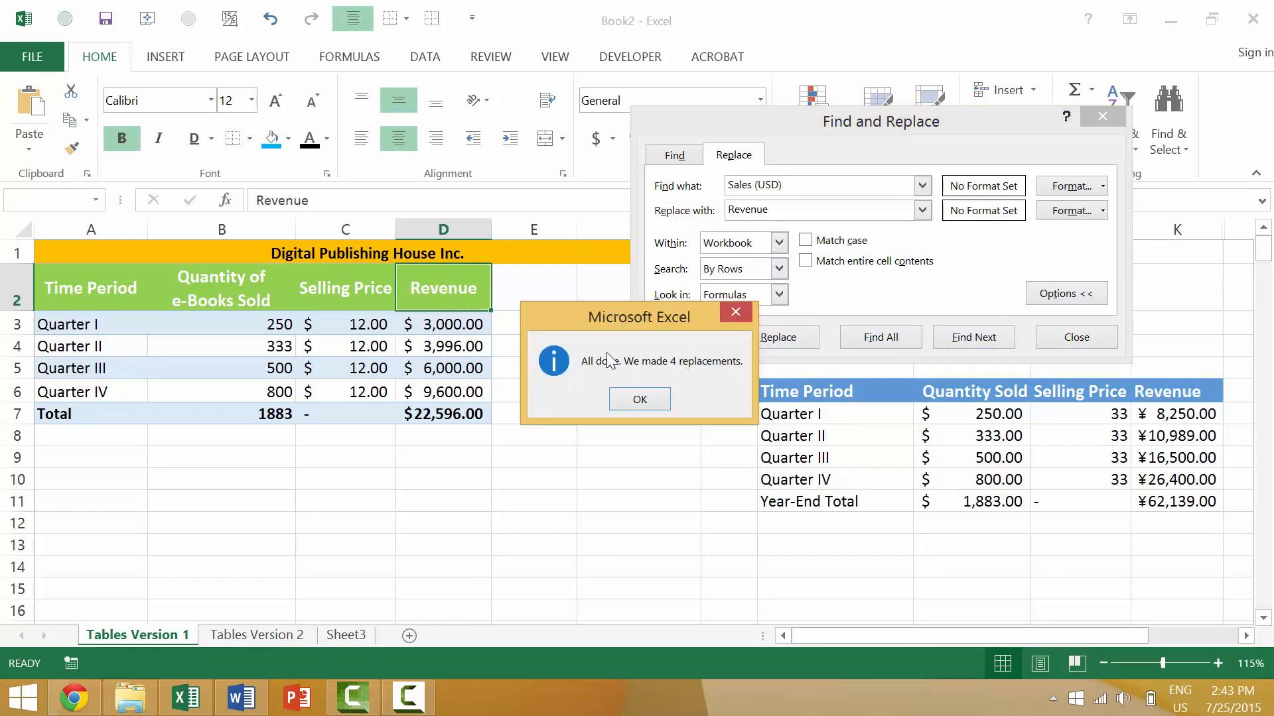
left_click(659, 398)
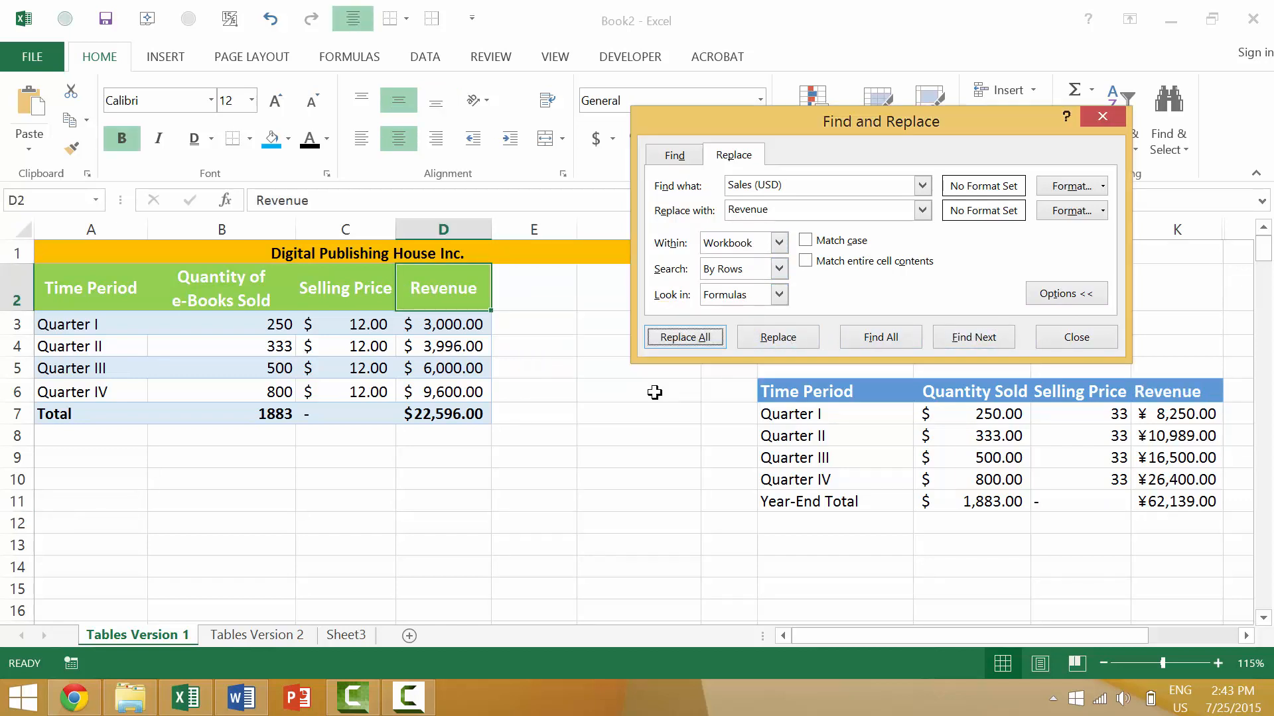
left_click(1075, 337)
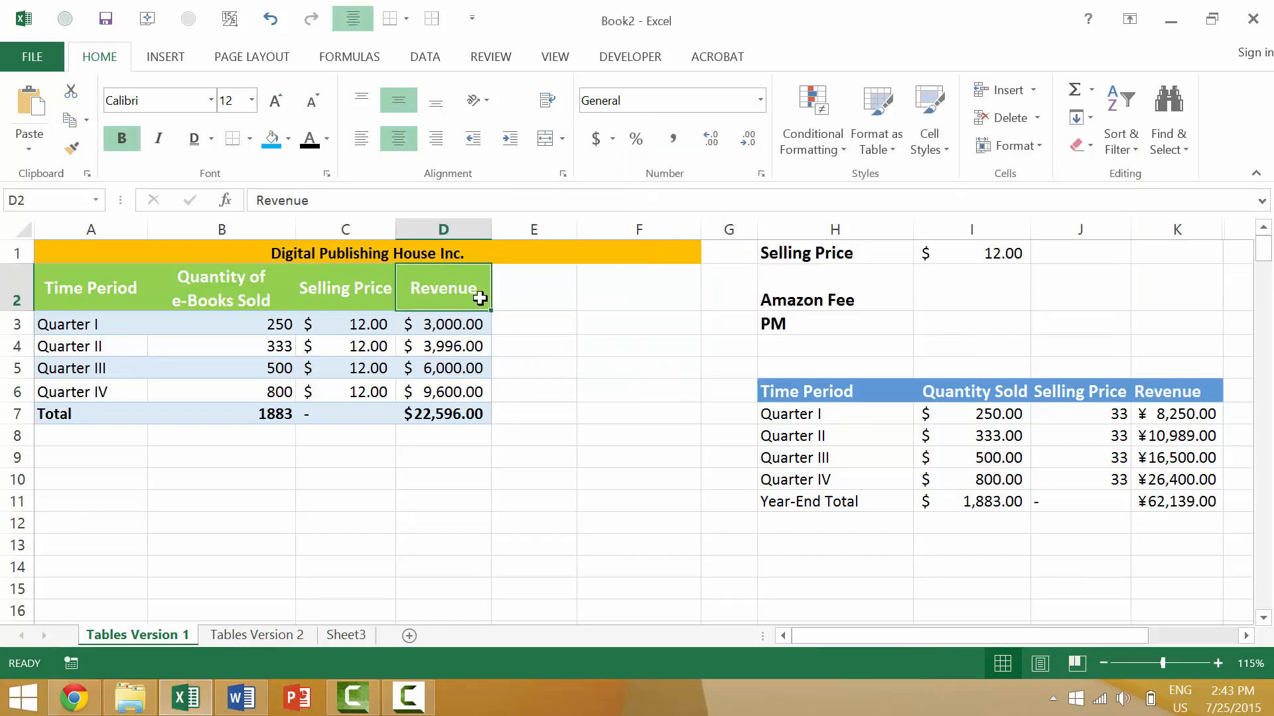
left_click(256, 639)
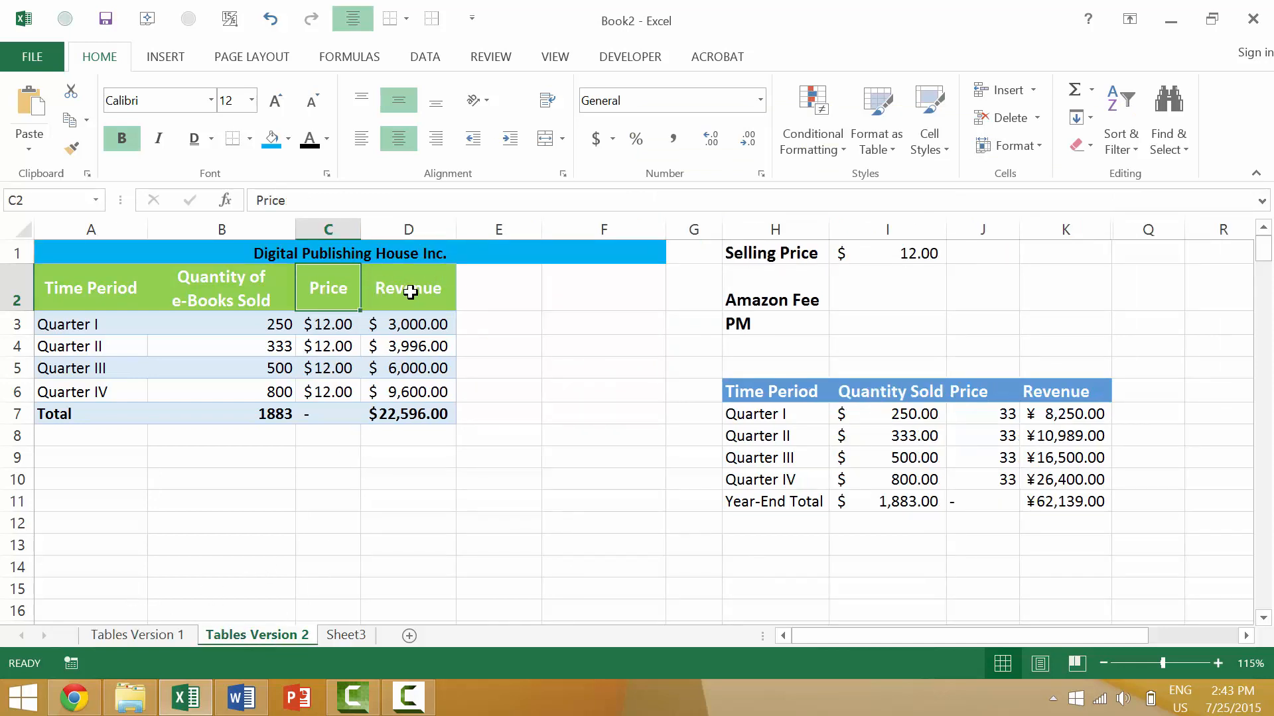
left_click(157, 638)
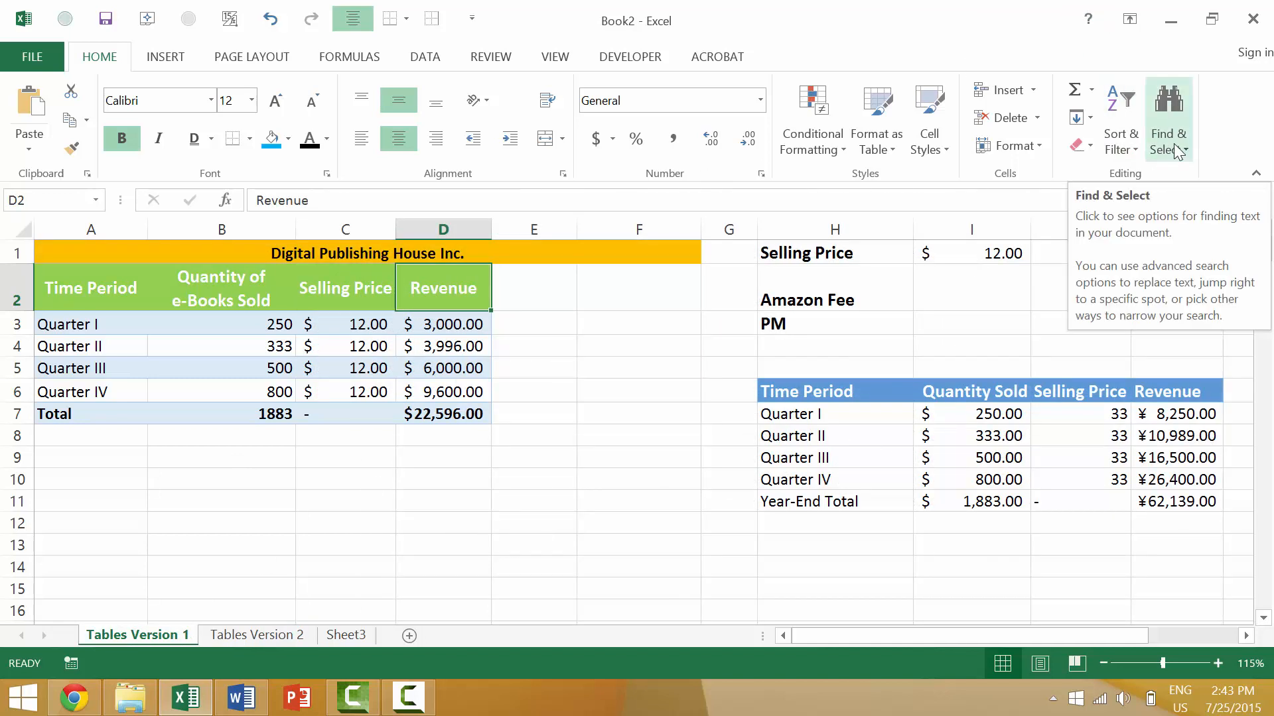
Step: Open the Find and Replace dialog for replacing text from the Tables Version 1 sheet
key("alt")
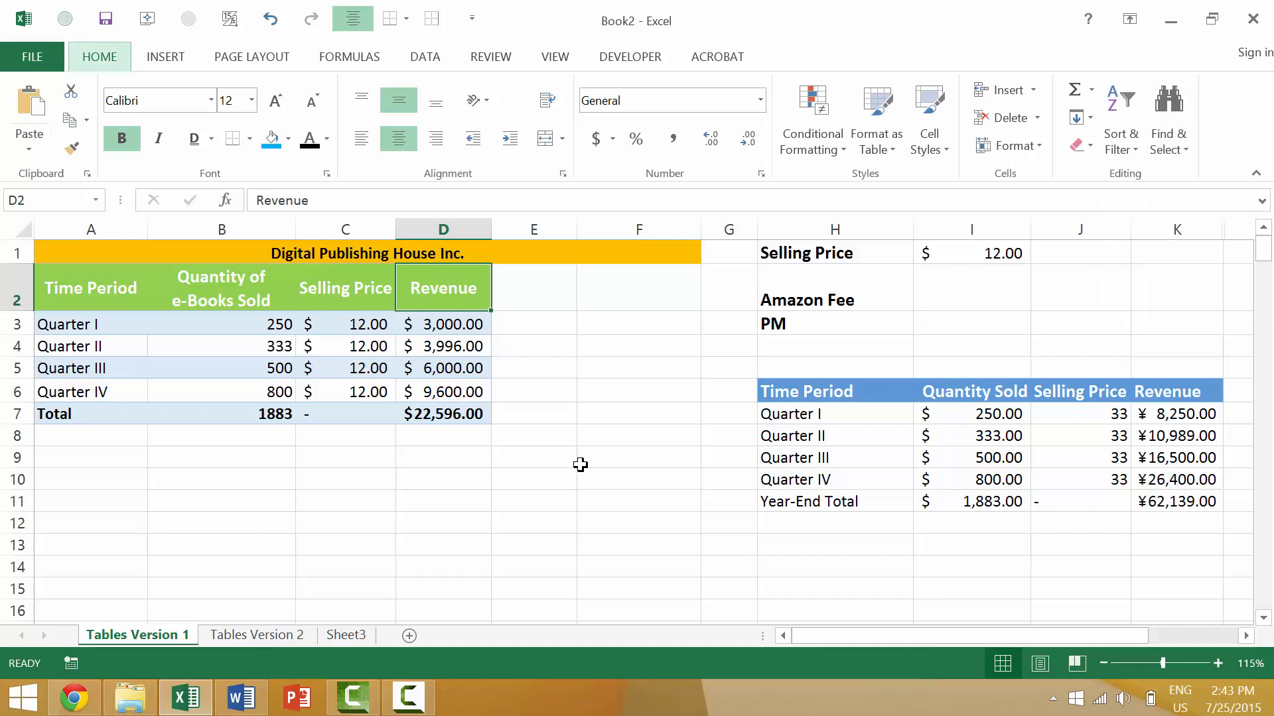
key("h")
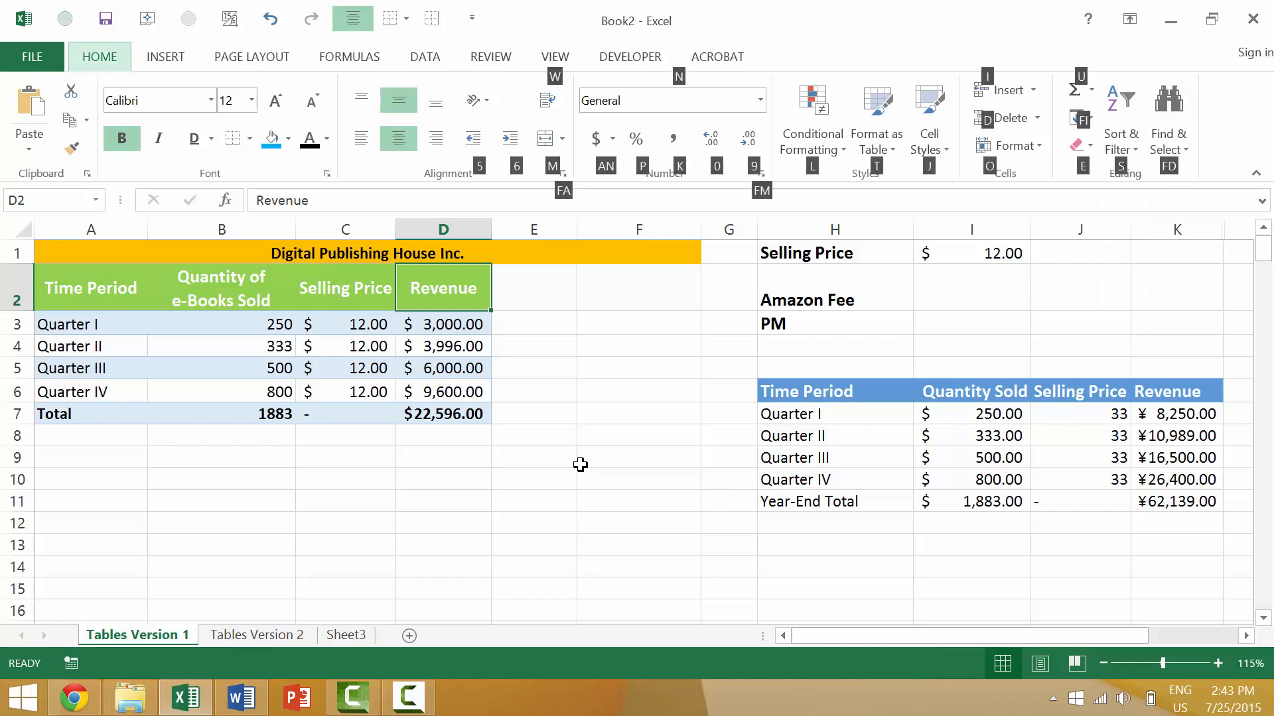
key("f")
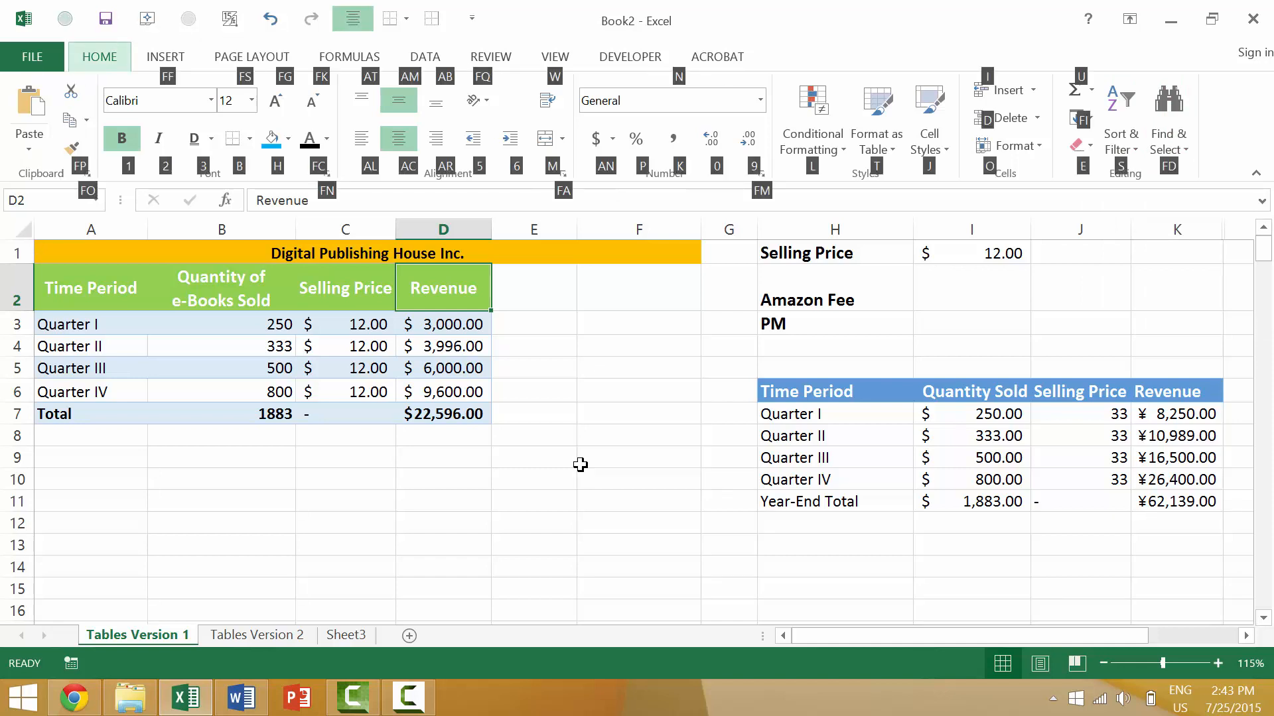
key("d")
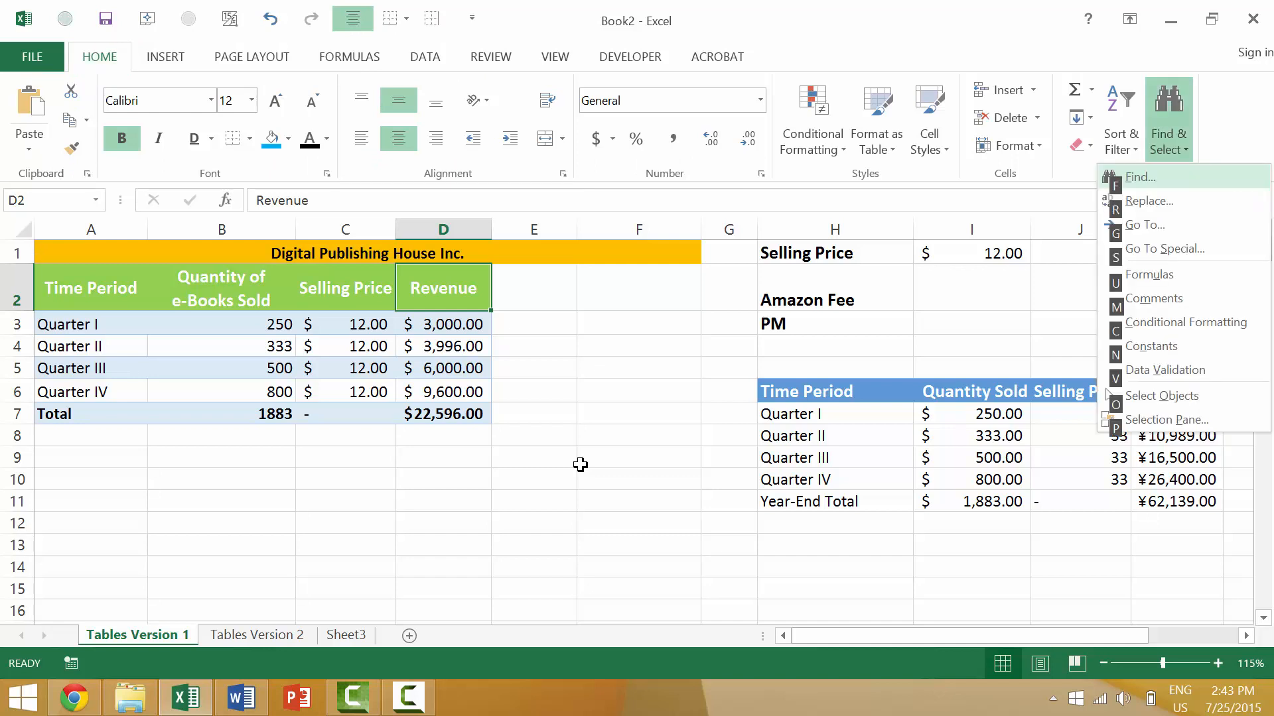
key("r")
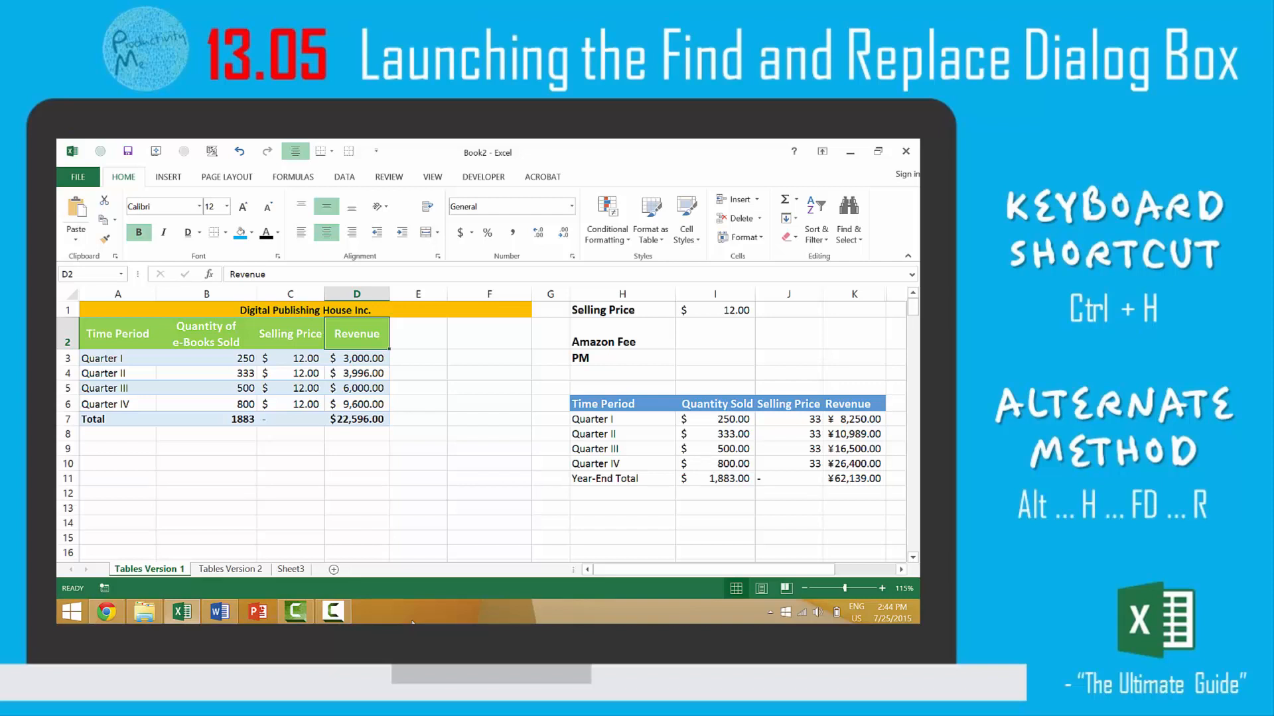
key("ctrl+h")
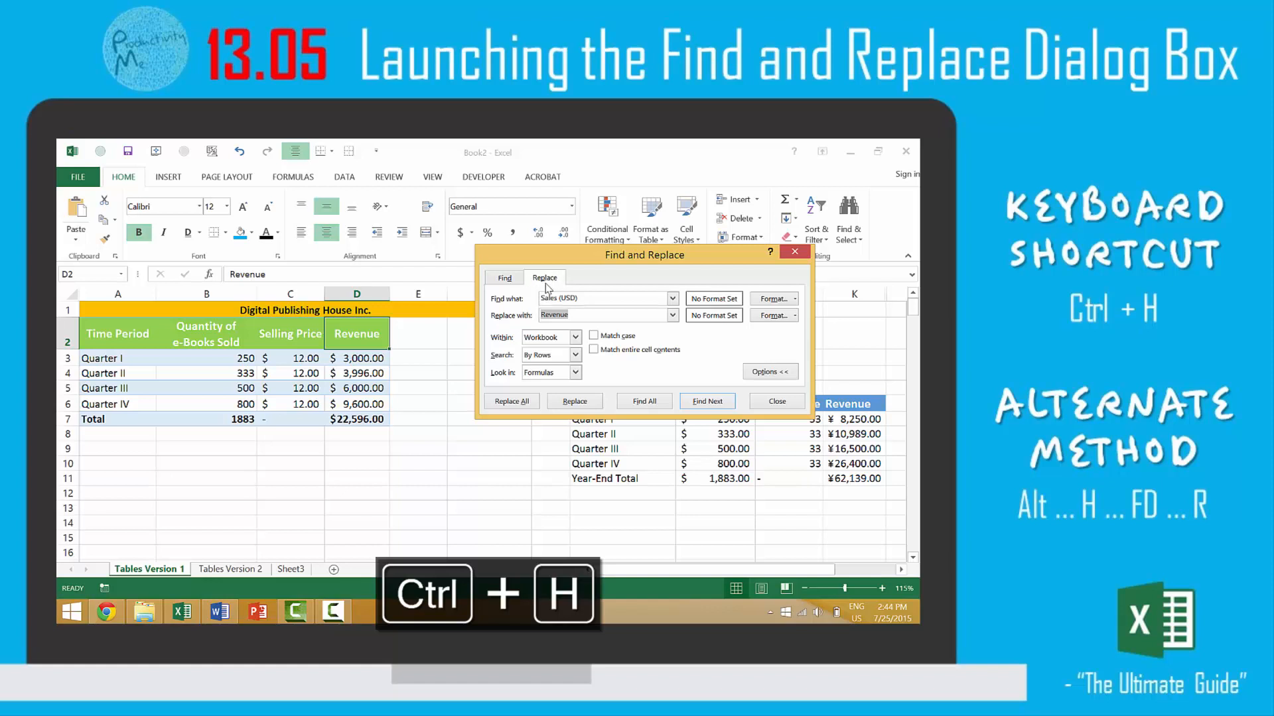
left_click(794, 252)
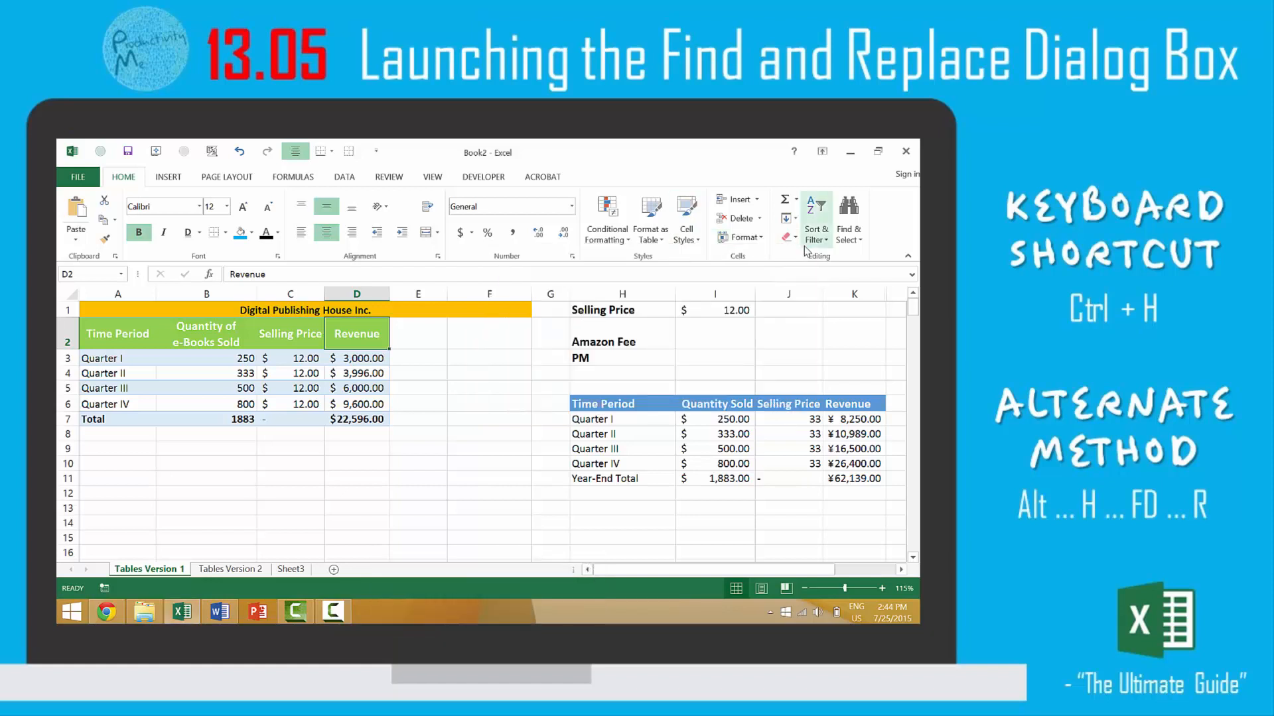
left_click(844, 244)
left_click(834, 274)
key("Escape")
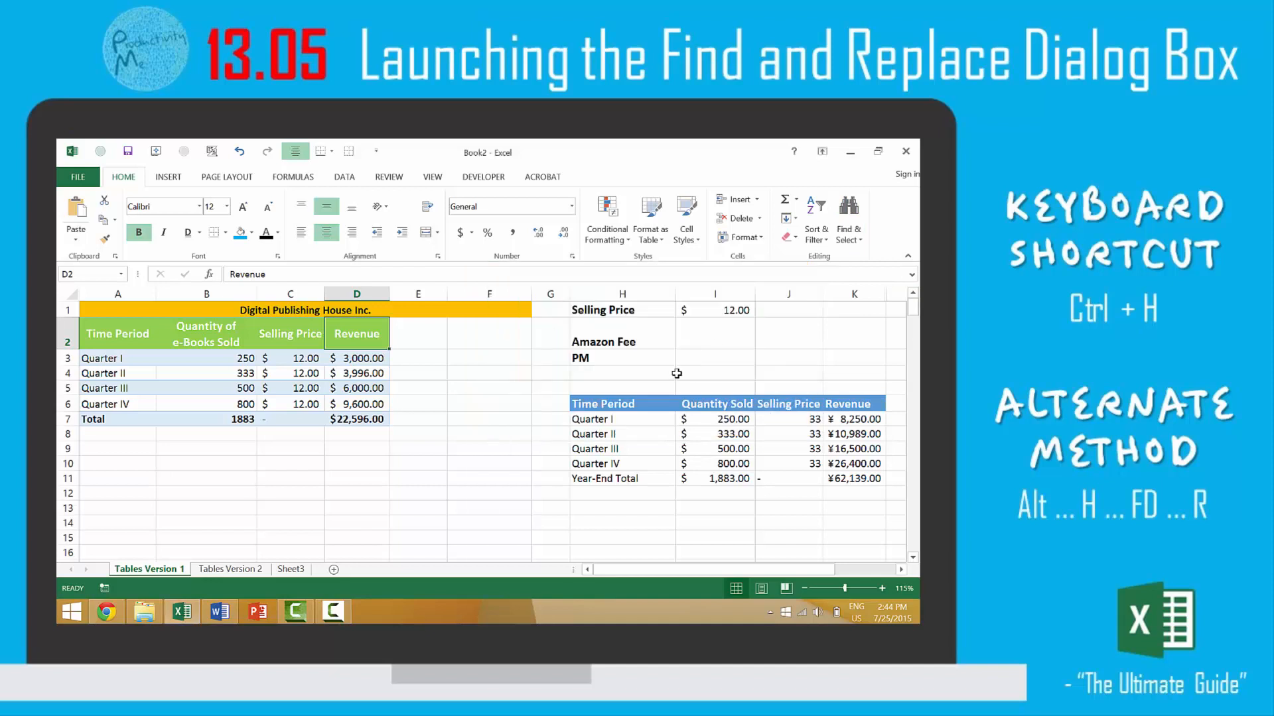
Step: Bring up the Replace settings of the Find and Replace dialog
key("alt")
key("h")
key("f")
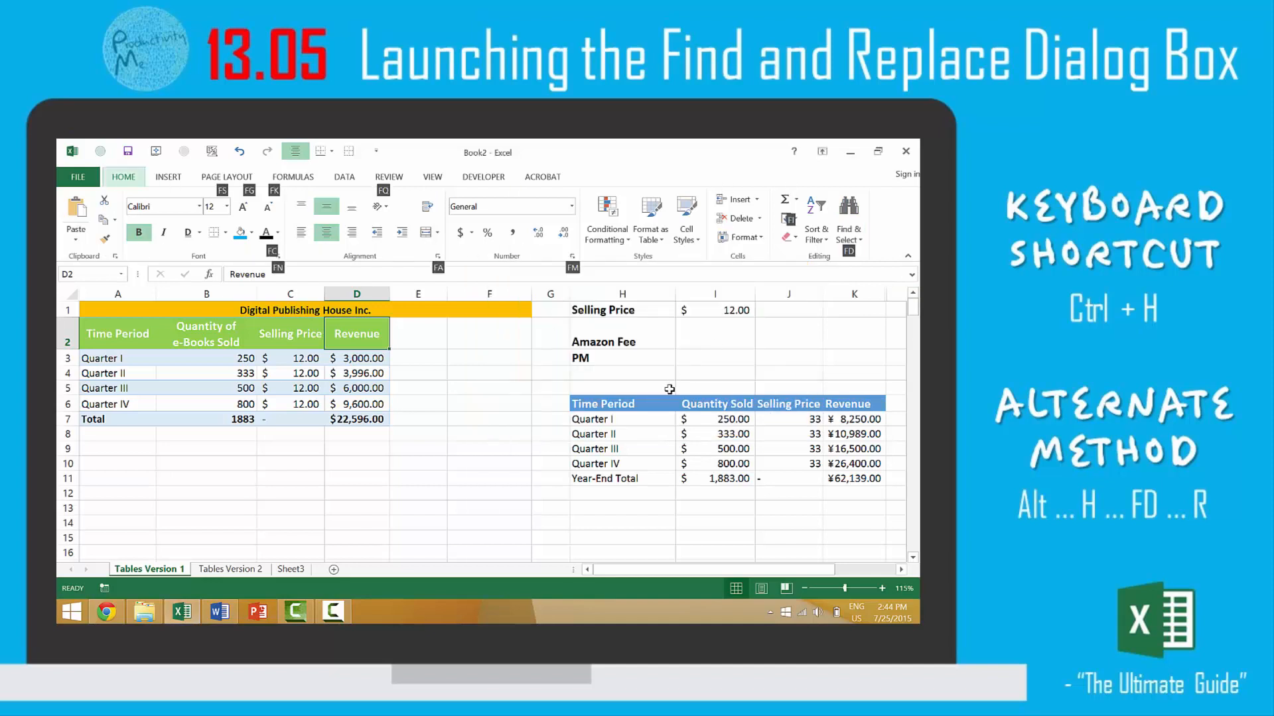
key("d")
key("r")
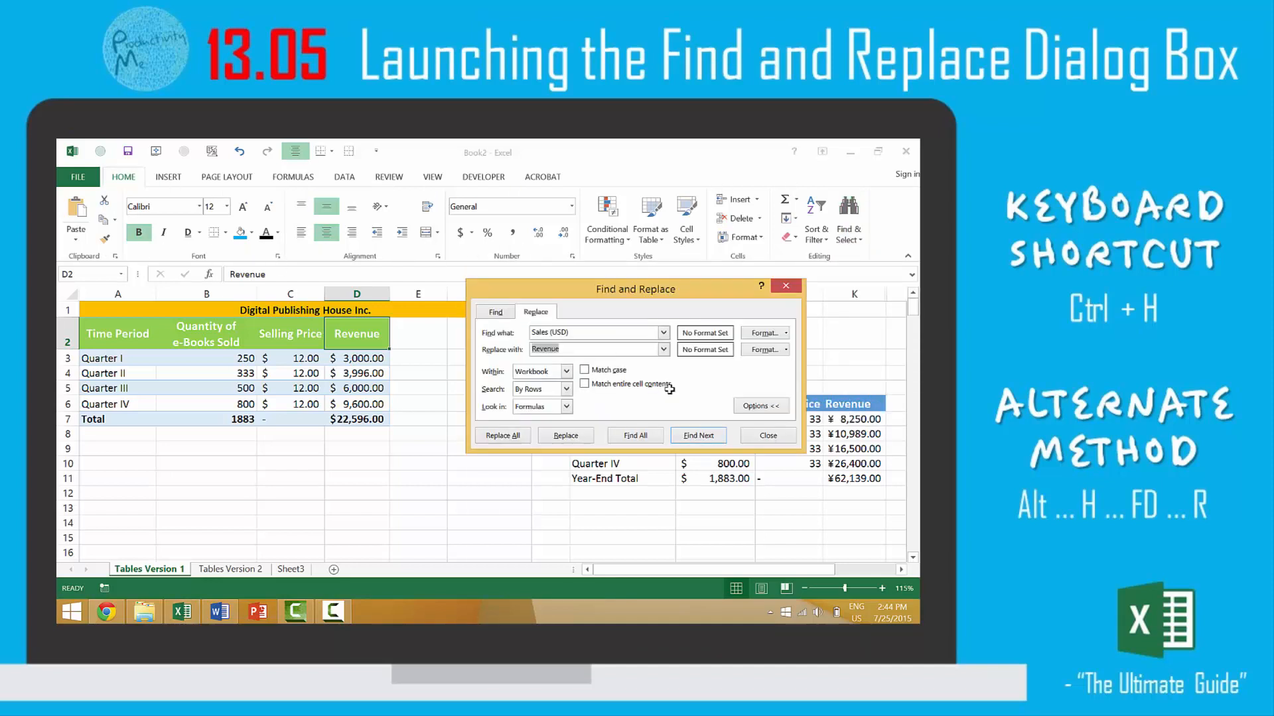